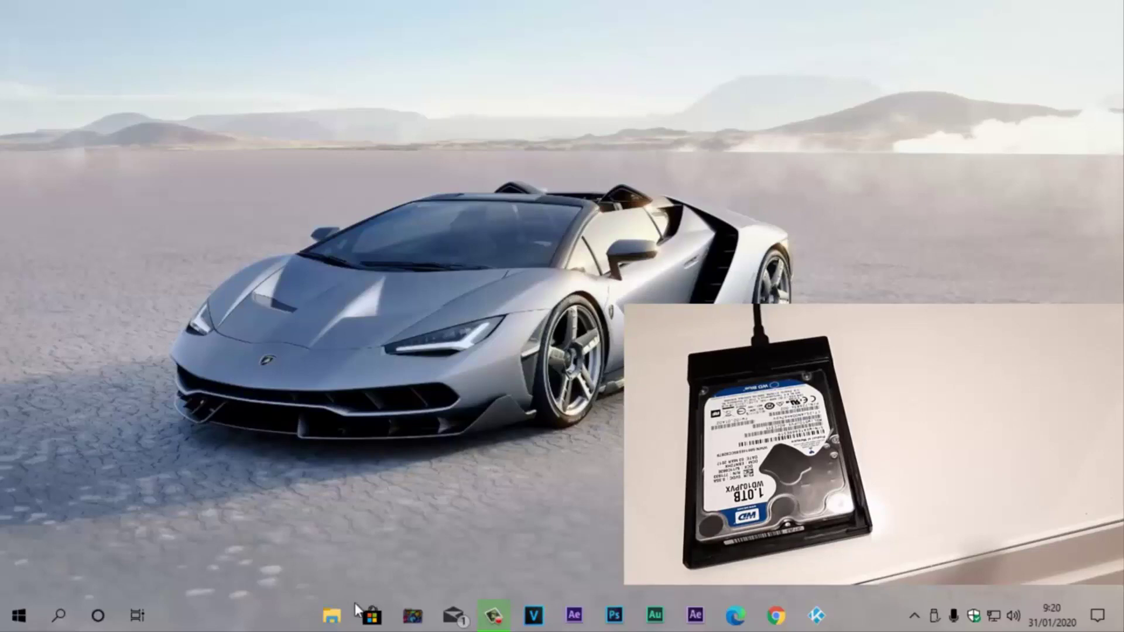
Step: Check in File Explorer which drives are listed under Este equipo, then minimize the window
{"action": "left_click", "coordinate": [332, 615]}
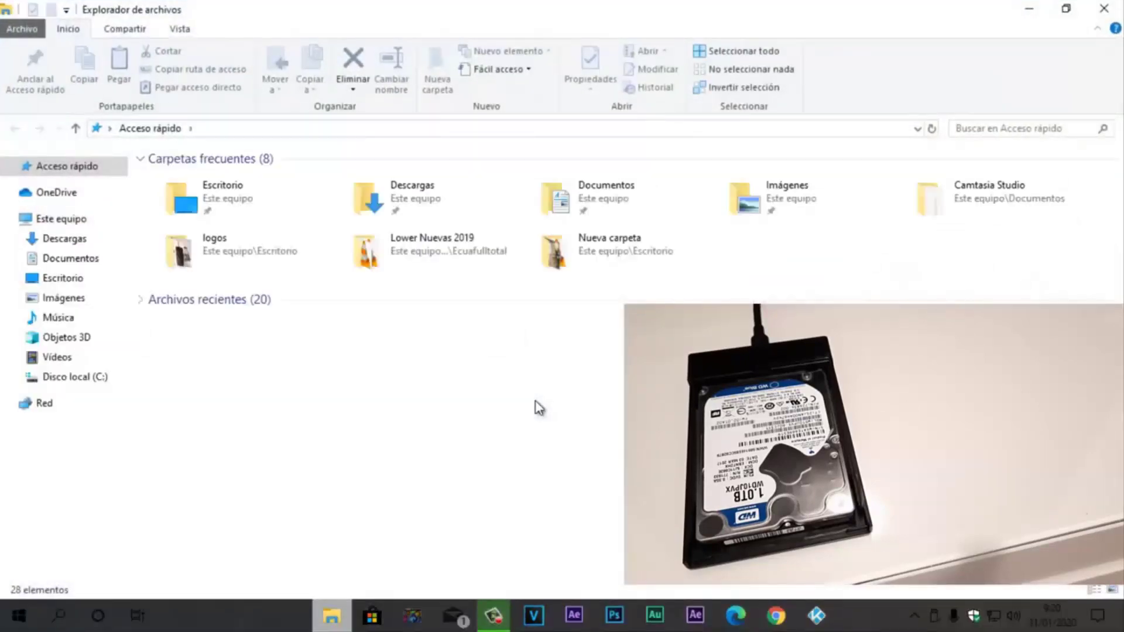
{"action": "left_click", "coordinate": [70, 222]}
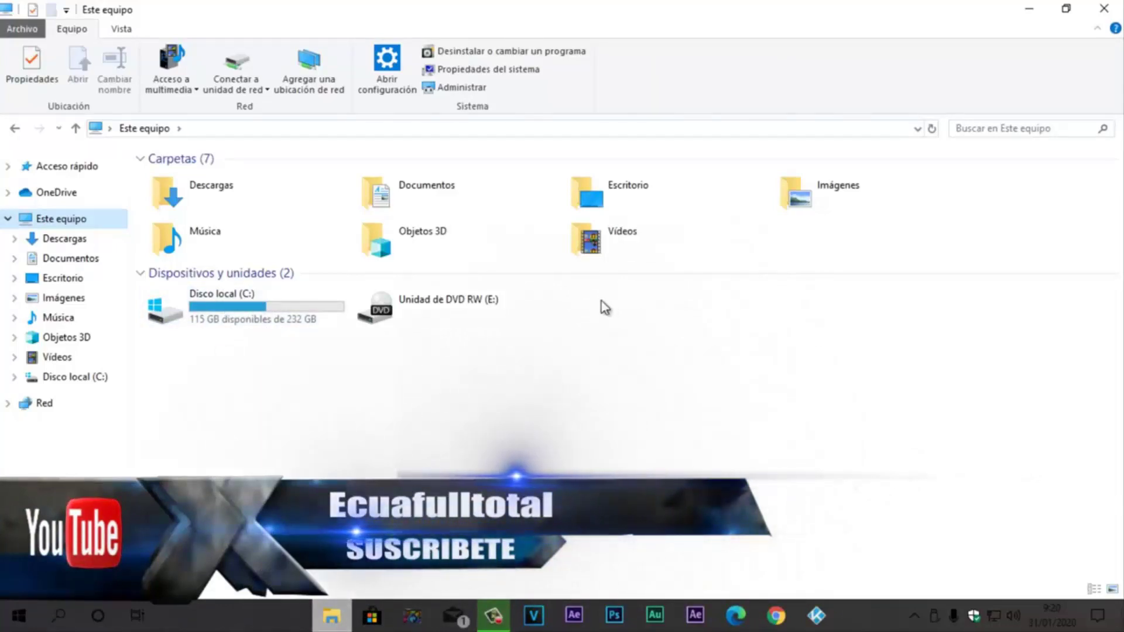
{"action": "left_click", "coordinate": [1030, 13]}
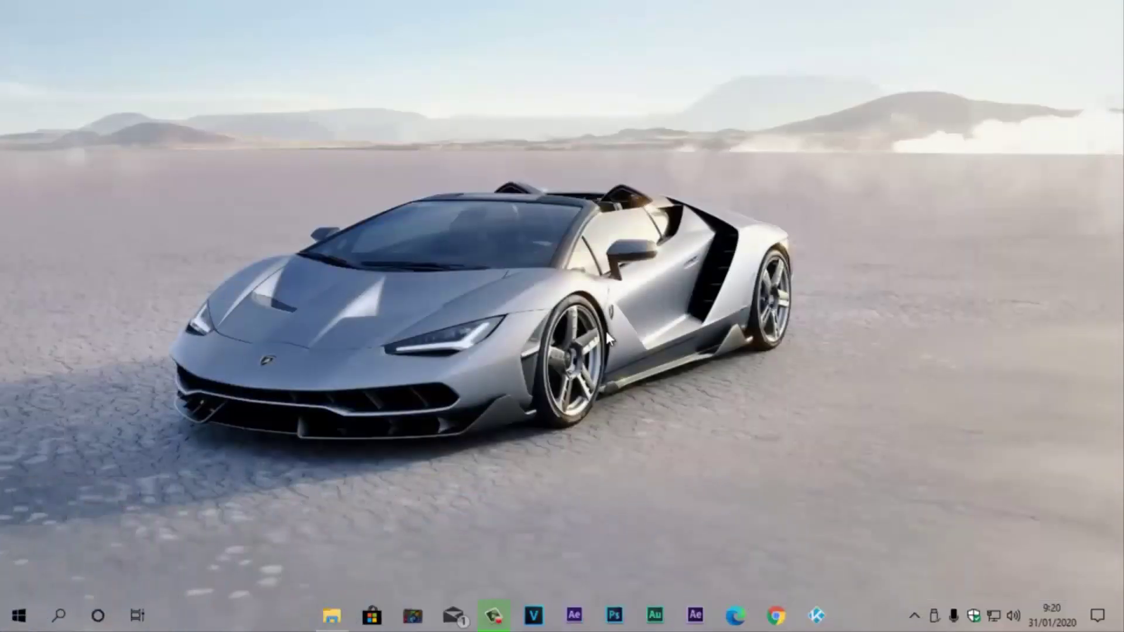
Step: Open the computer management console for Este equipo and display Administración de discos
{"action": "left_click", "coordinate": [331, 615]}
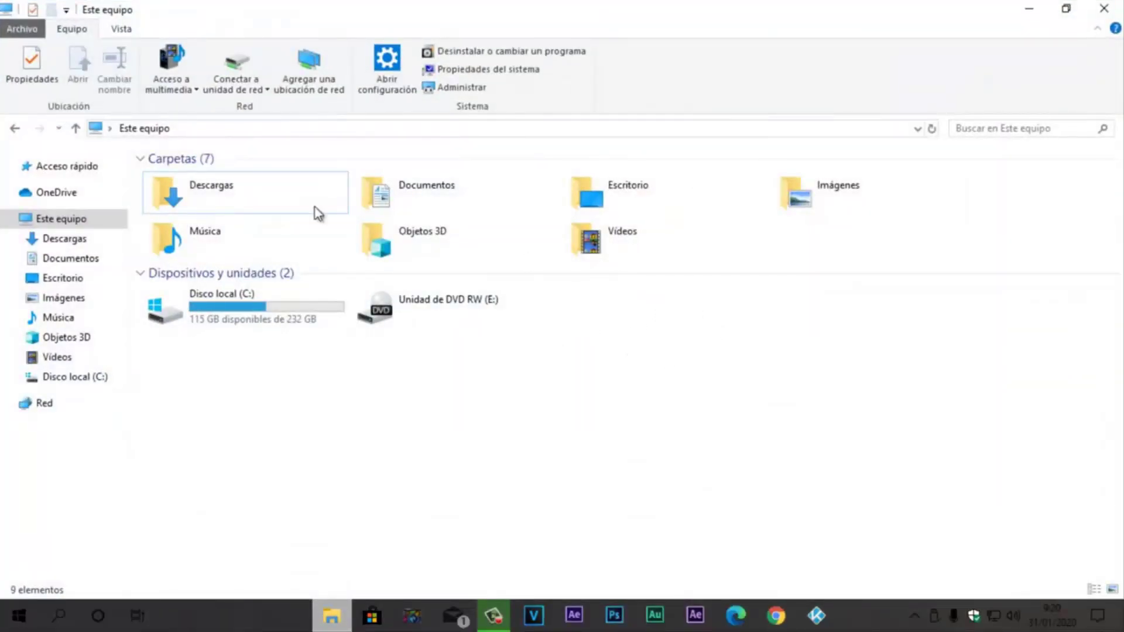
{"action": "right_click", "coordinate": [96, 222]}
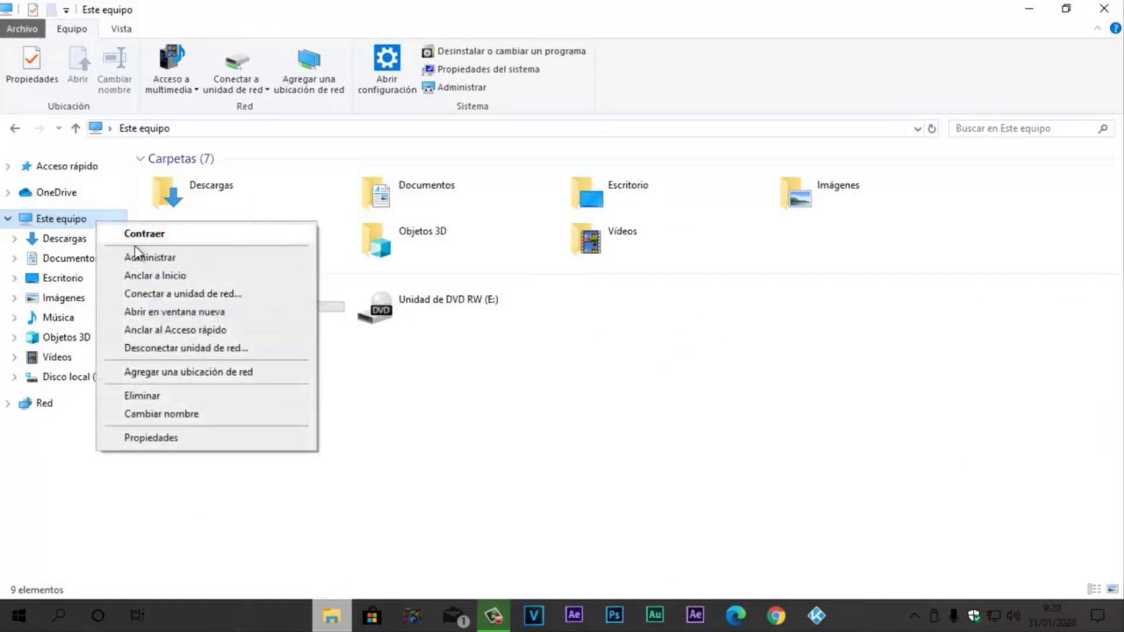
{"action": "left_click", "coordinate": [174, 259]}
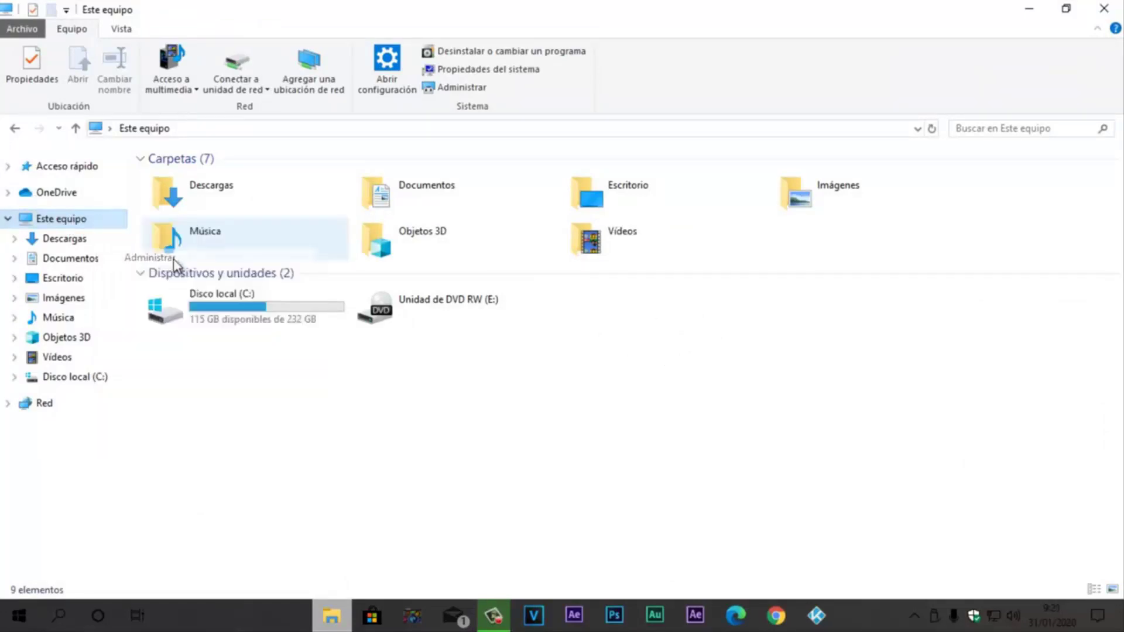
{"action": "left_click", "coordinate": [1029, 10]}
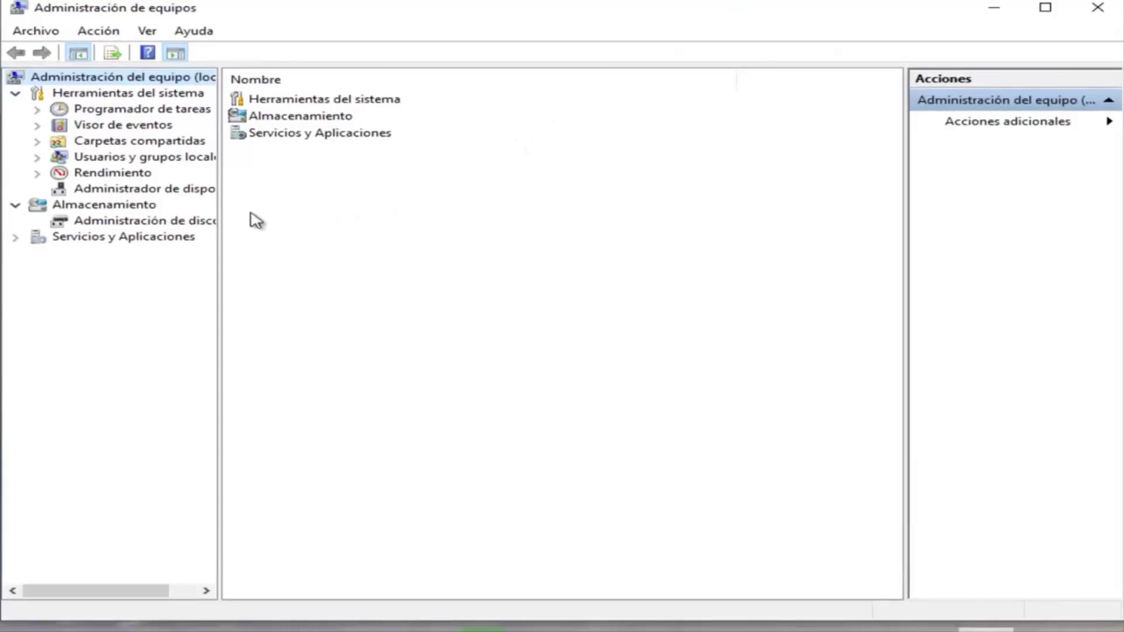
{"action": "left_click", "coordinate": [142, 226]}
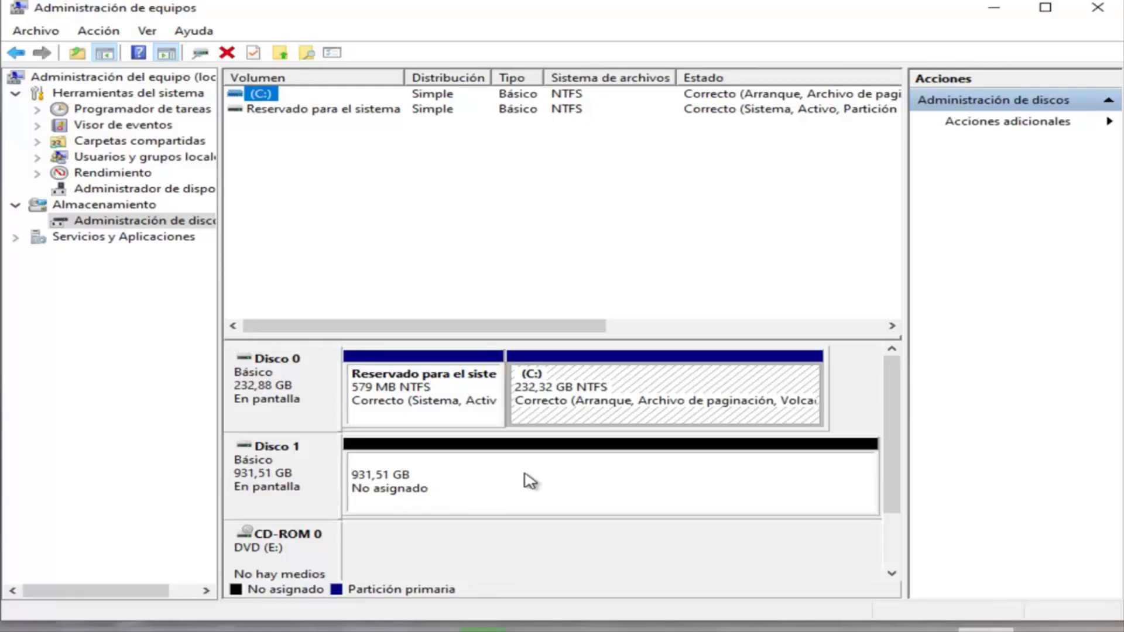
Step: Start a simple volume on Disco 1's unallocated space, using the full 953867 MB and drive letter D
{"action": "left_click", "coordinate": [532, 473]}
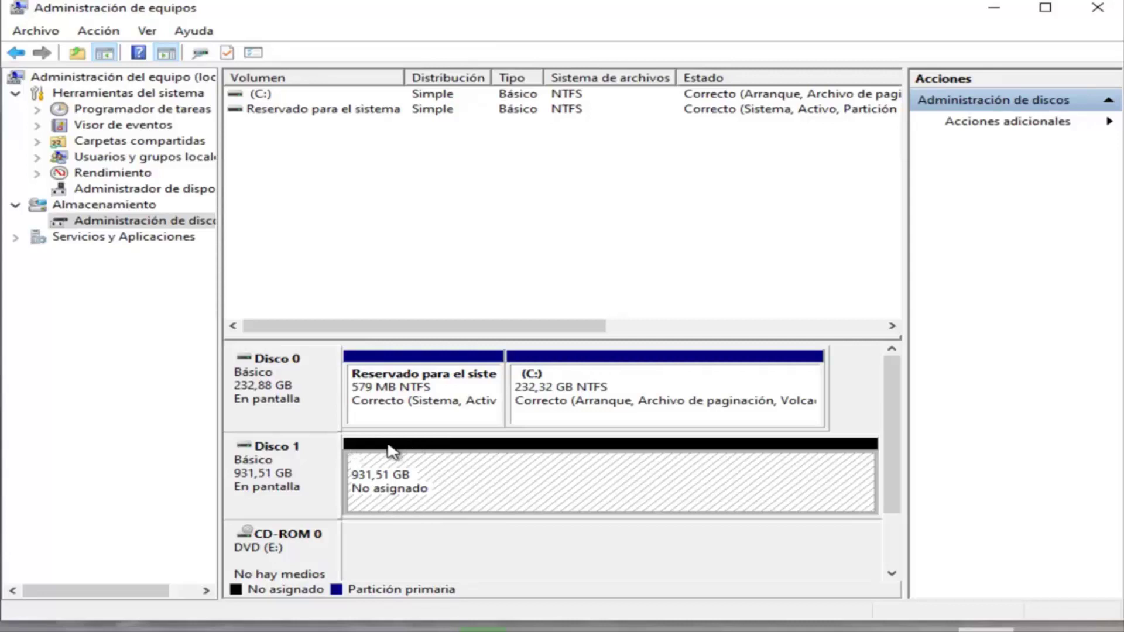
{"action": "right_click", "coordinate": [547, 472]}
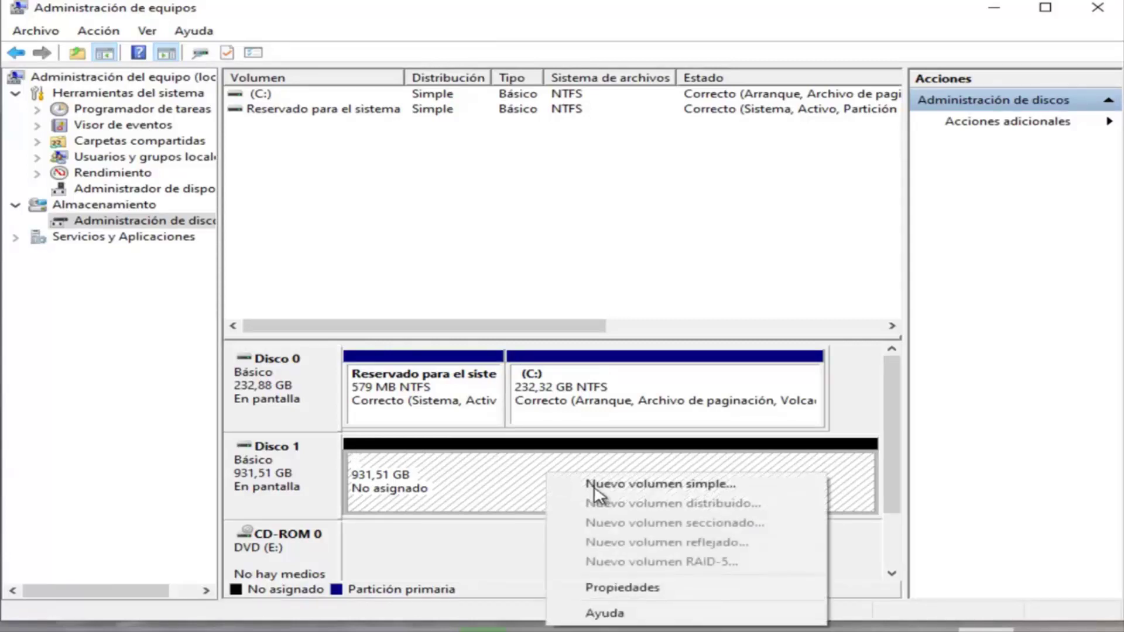
{"action": "left_click", "coordinate": [643, 484]}
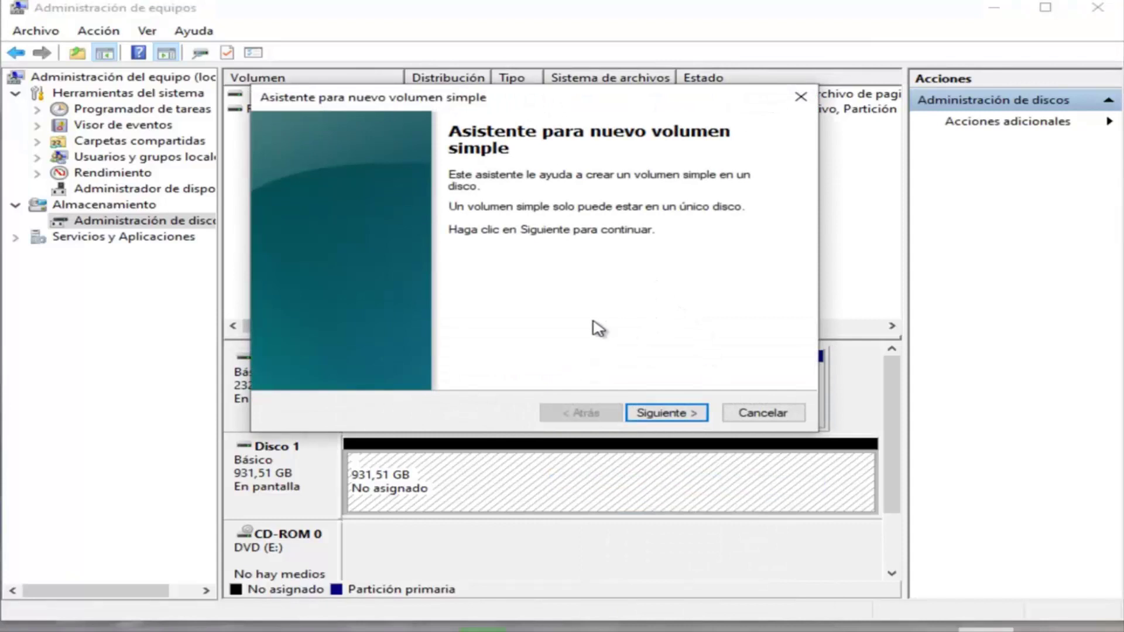
{"action": "left_click", "coordinate": [666, 413]}
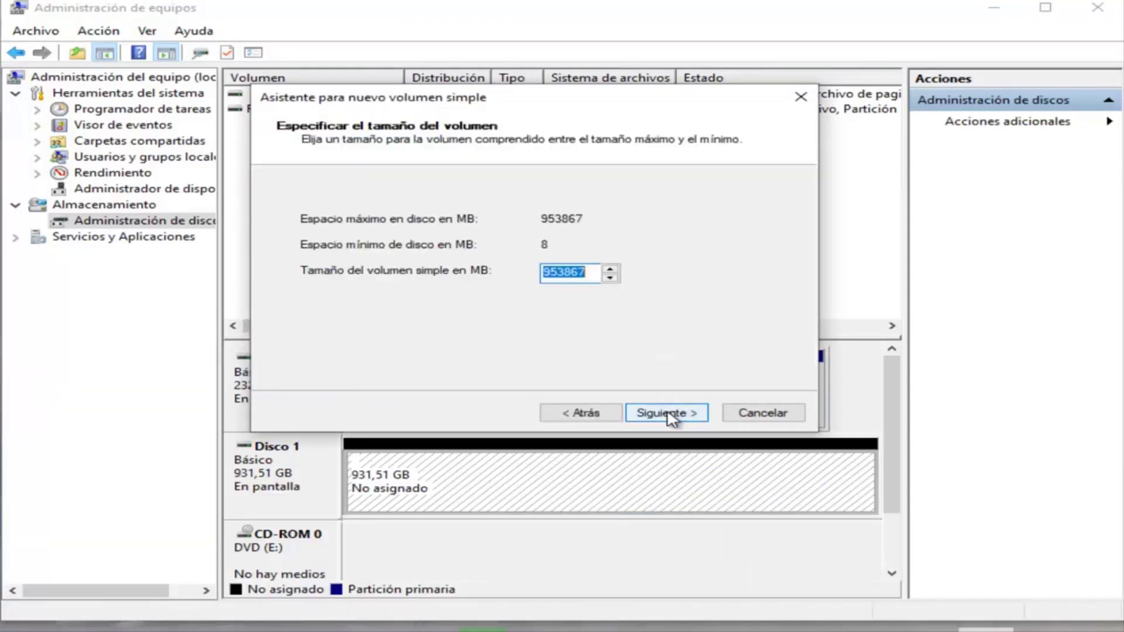
{"action": "left_click", "coordinate": [667, 414]}
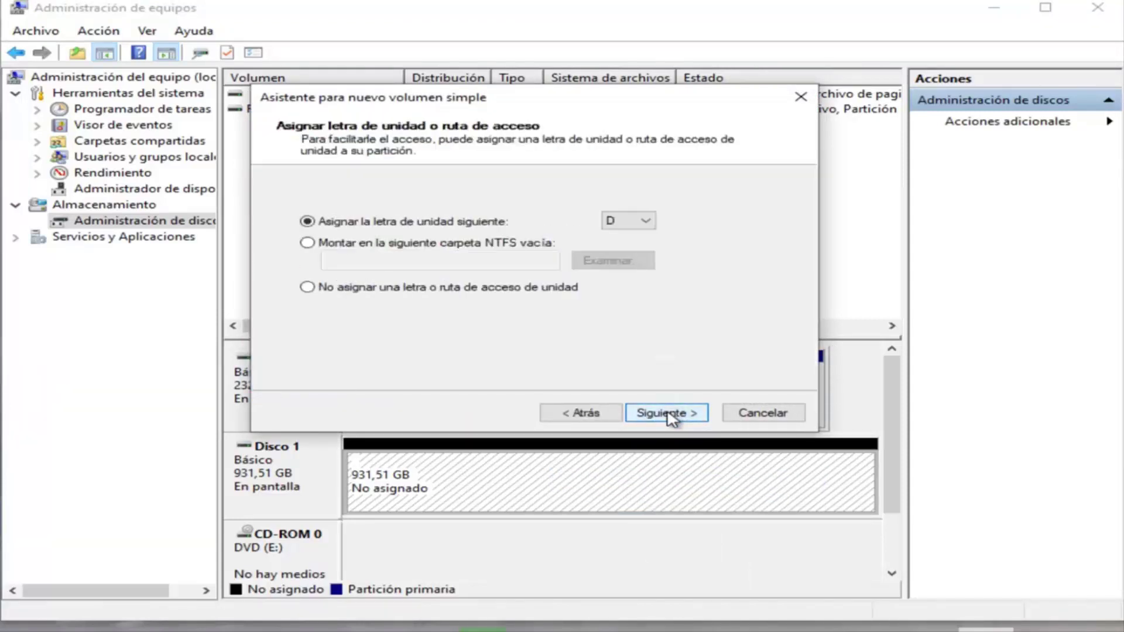
{"action": "left_click", "coordinate": [650, 223]}
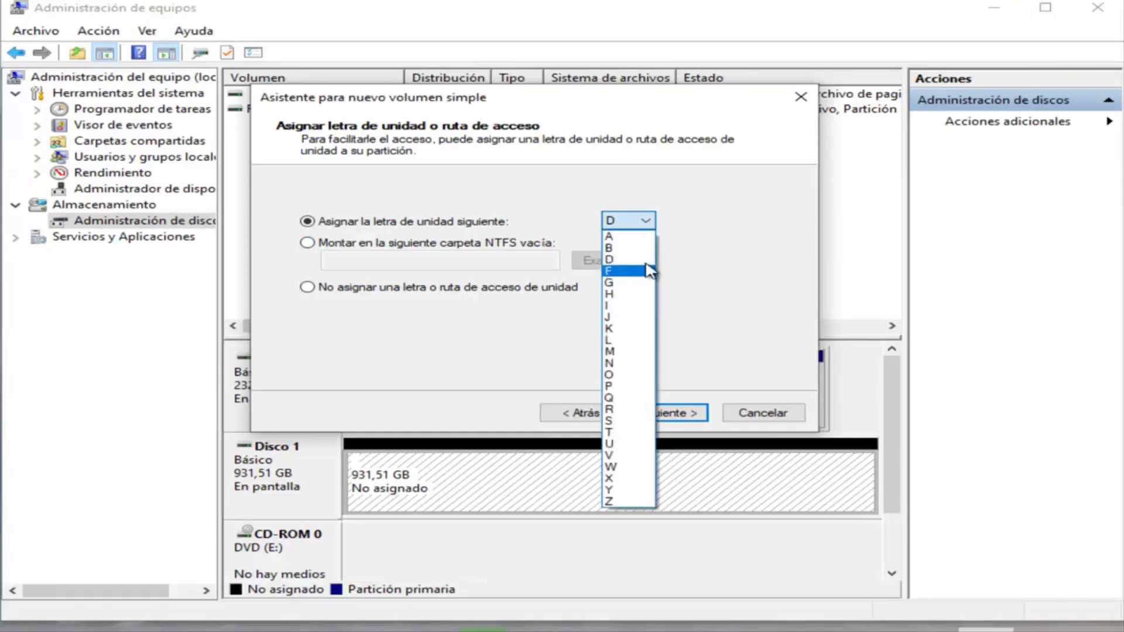
{"action": "left_click", "coordinate": [644, 262]}
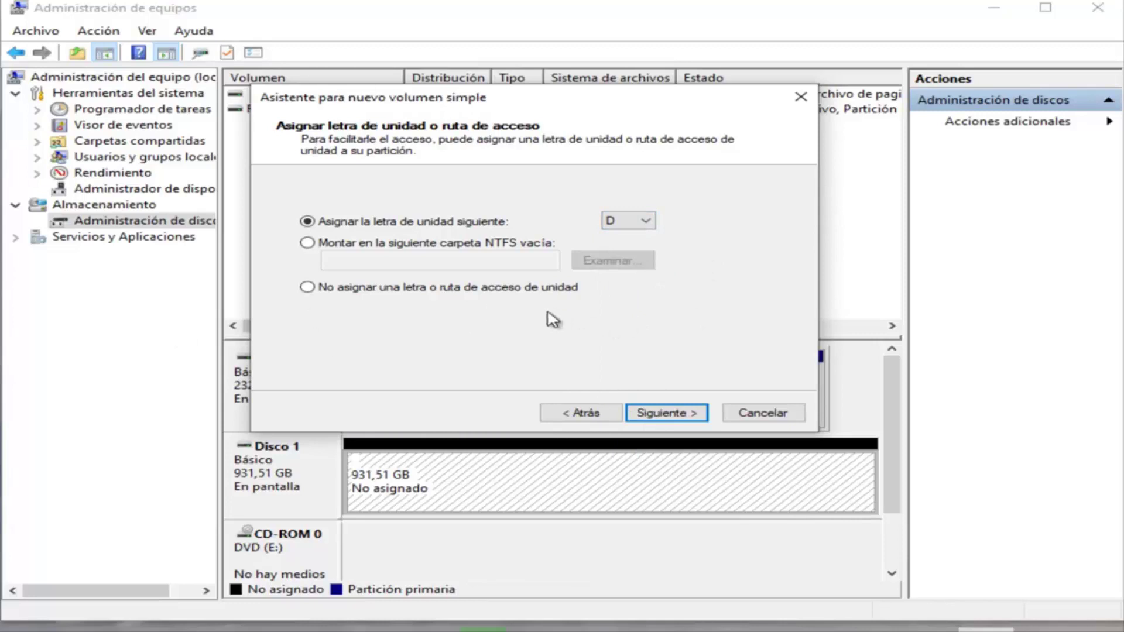
{"action": "left_click", "coordinate": [668, 414]}
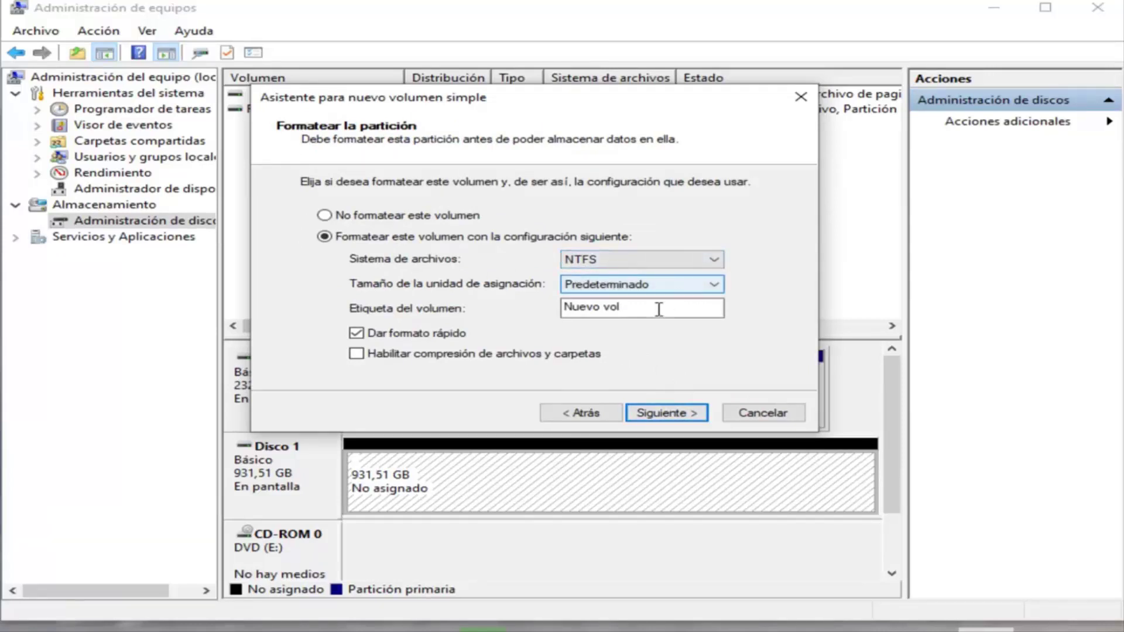
Step: Label the new volume SISTEMA and create it with NTFS, default allocation unit size and quick format
{"action": "left_click", "coordinate": [640, 308]}
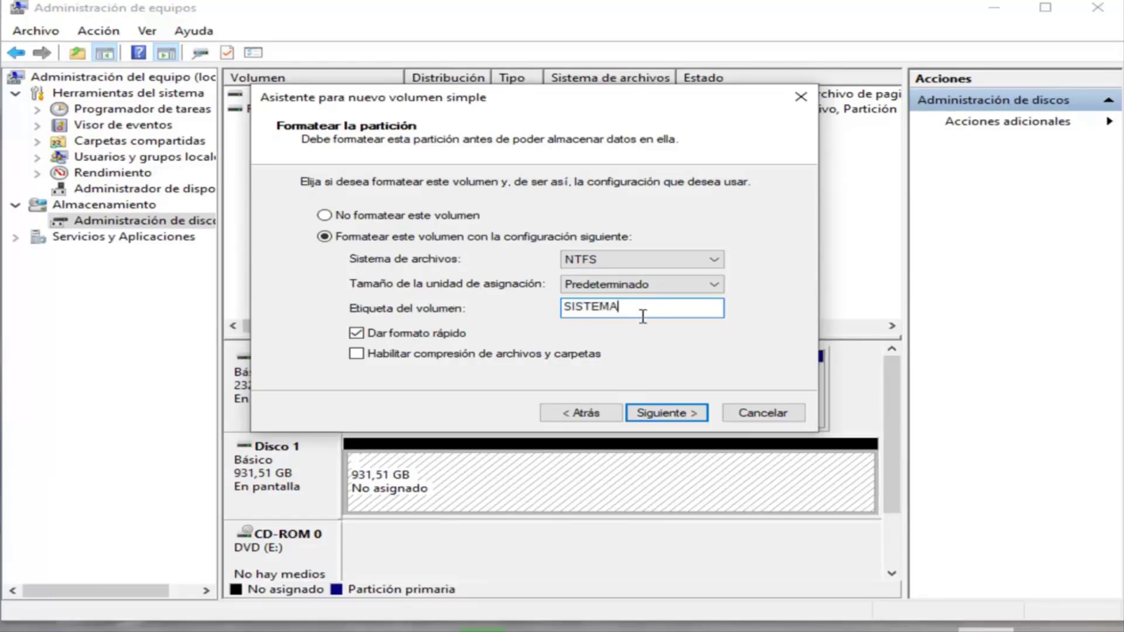
{"action": "left_click", "coordinate": [668, 413]}
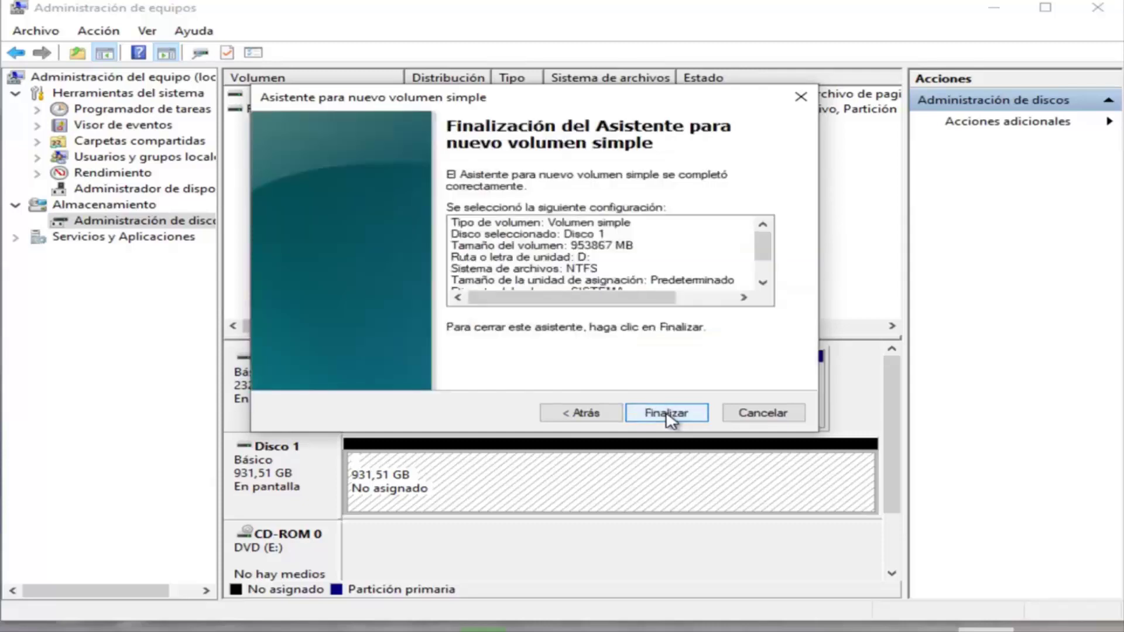
{"action": "left_click", "coordinate": [668, 413]}
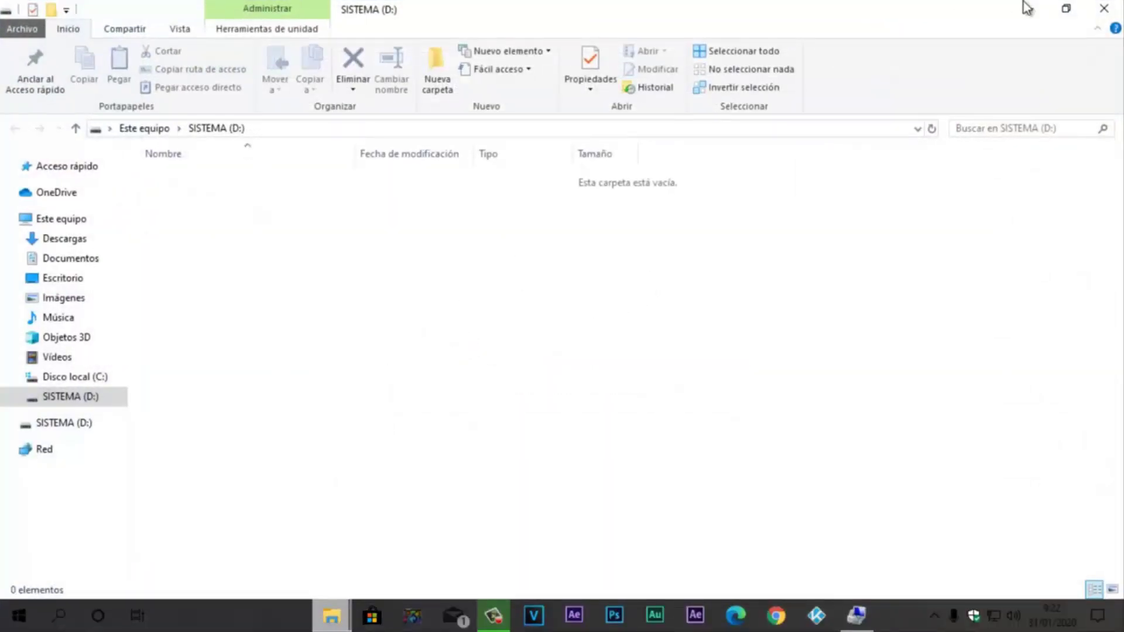
Step: Restore and move the File Explorer window for SISTEMA (D:), then close it
{"action": "left_click", "coordinate": [1065, 13]}
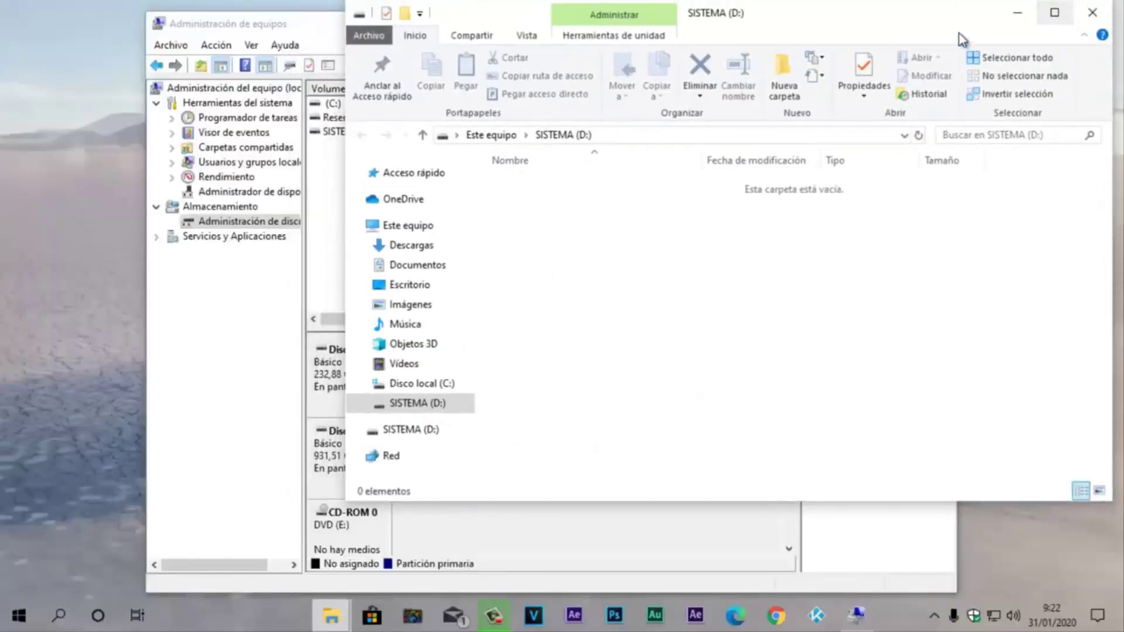
{"action": "left_click_drag", "start_coordinate": [921, 14], "coordinate": [753, 71]}
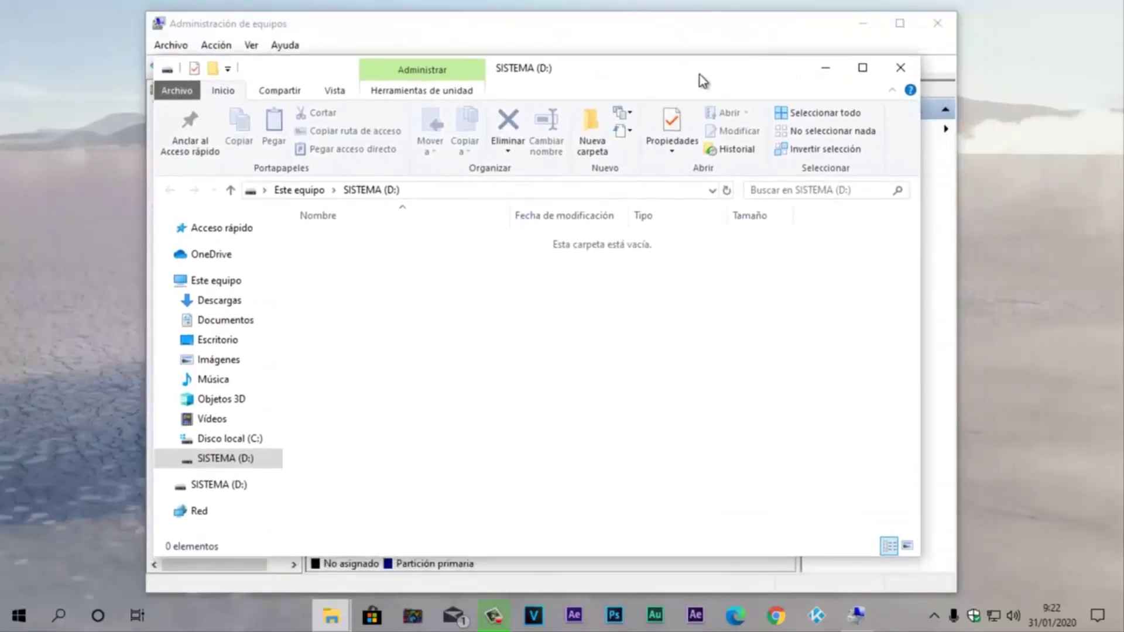
{"action": "left_click", "coordinate": [898, 69]}
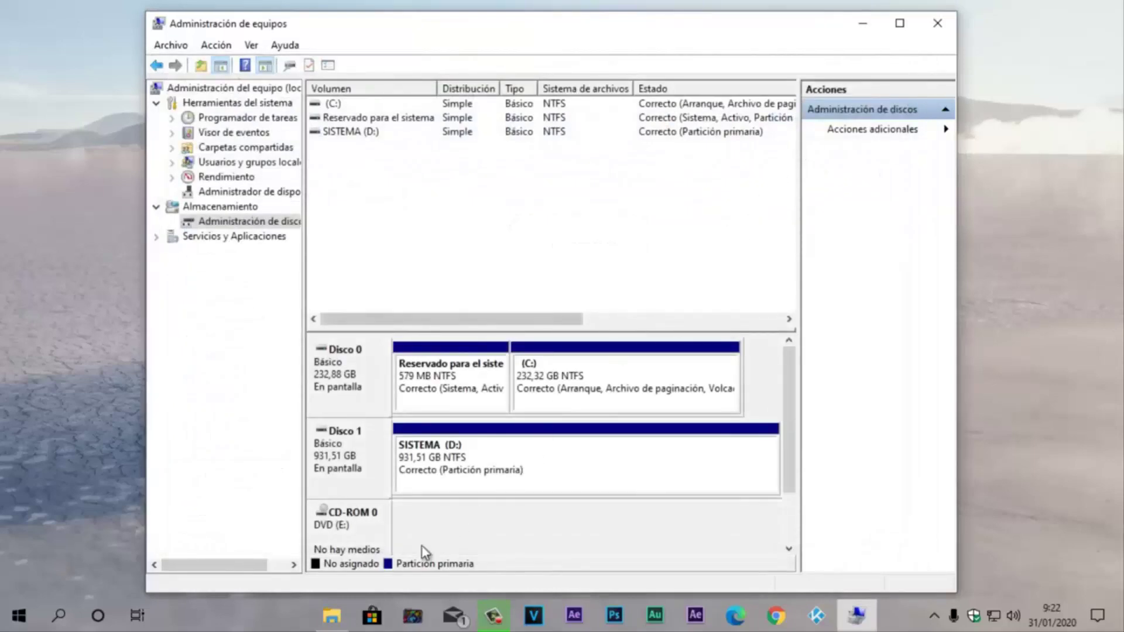
Step: Examine the drives and their available space under Este equipo, then return to disk management
{"action": "left_click", "coordinate": [338, 621]}
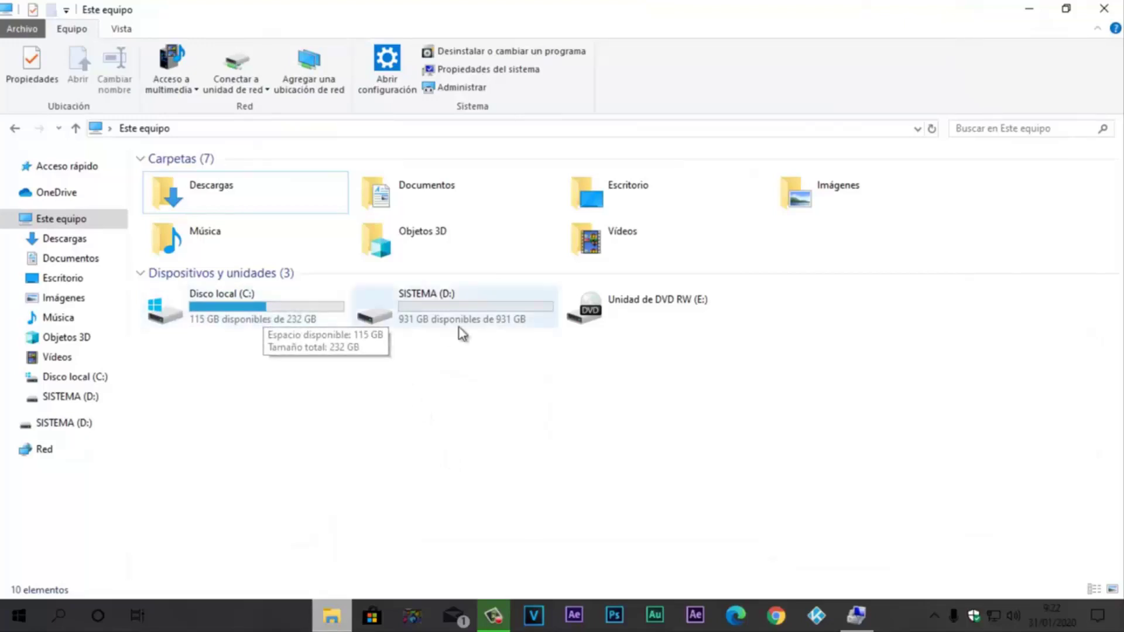
{"action": "mouse_move", "coordinate": [266, 316]}
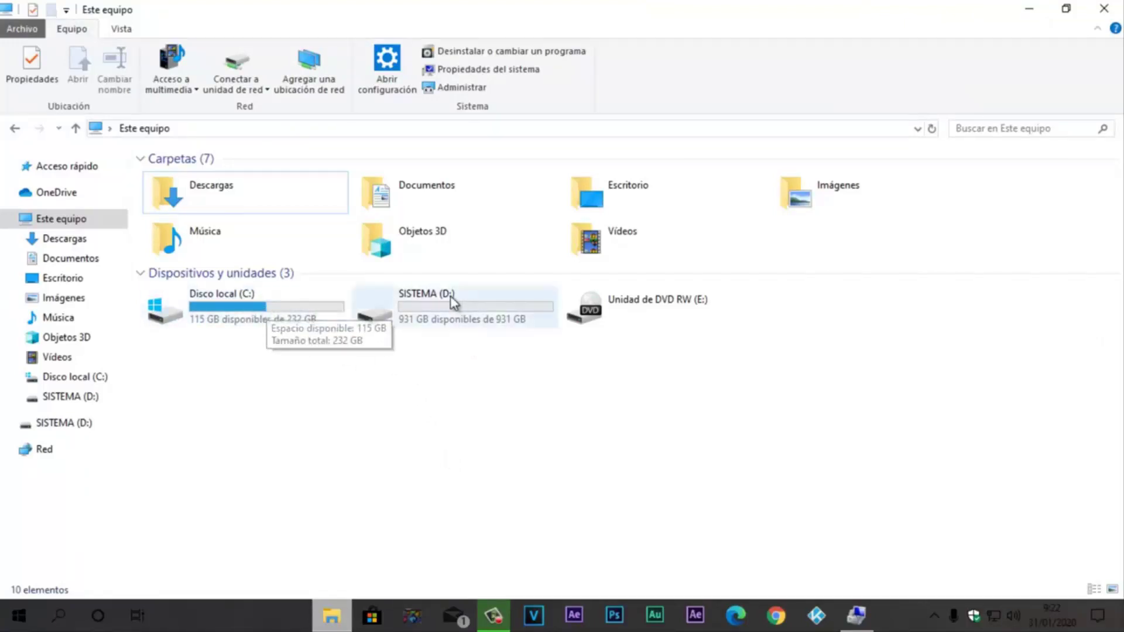
{"action": "mouse_move", "coordinate": [472, 308]}
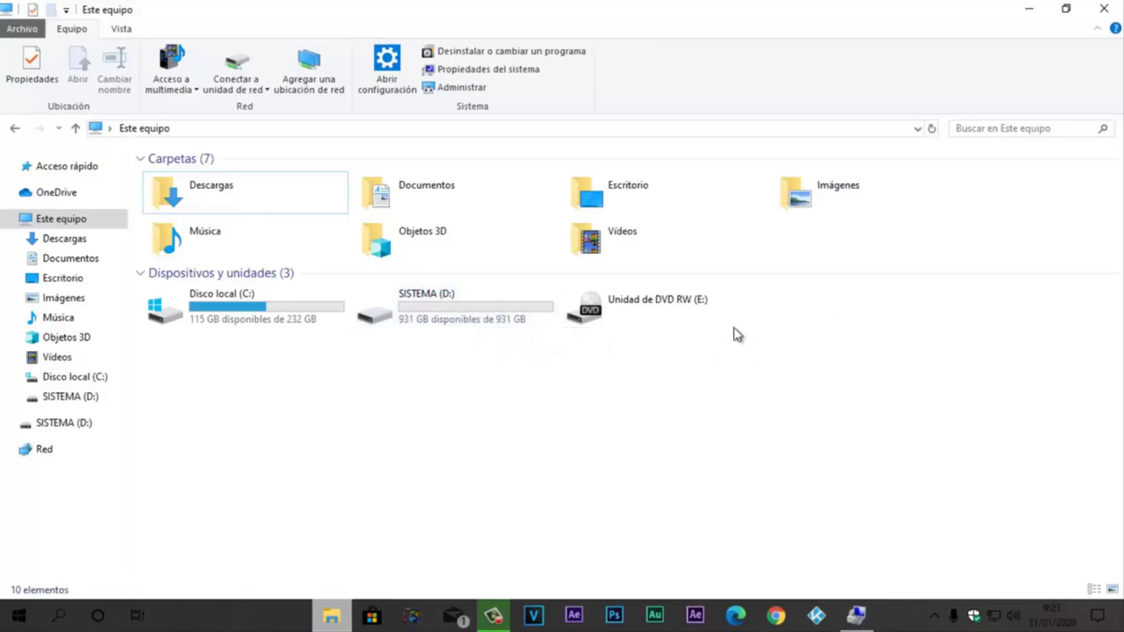
{"action": "left_click", "coordinate": [1030, 13]}
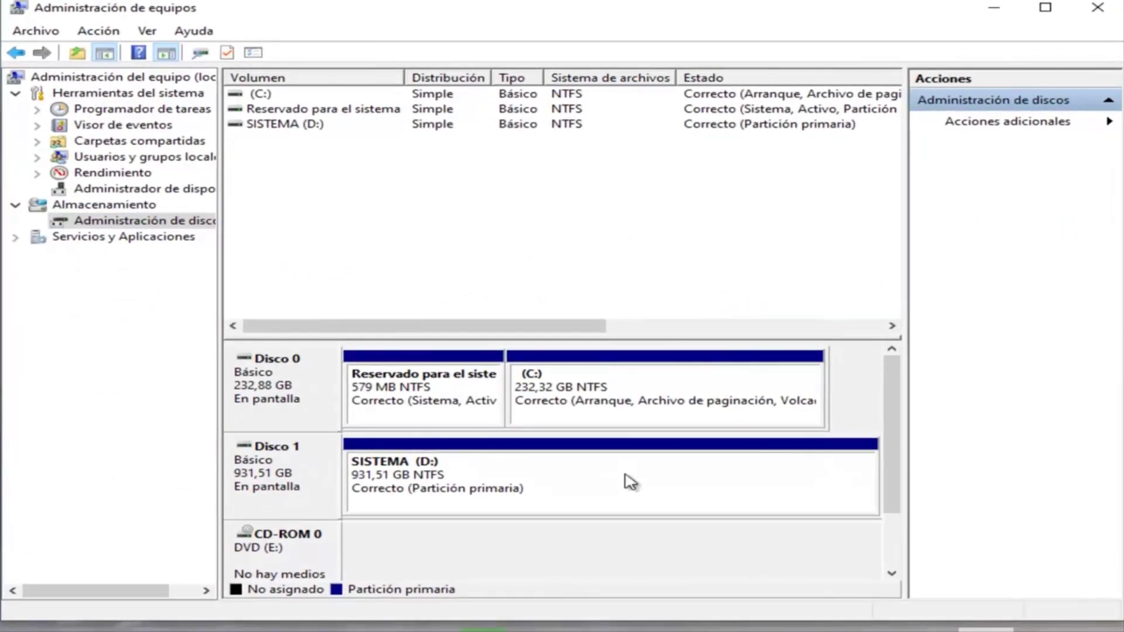
Step: Shrink the SISTEMA (D:) volume on Disco 1 by 61450 MB
{"action": "left_click", "coordinate": [627, 483]}
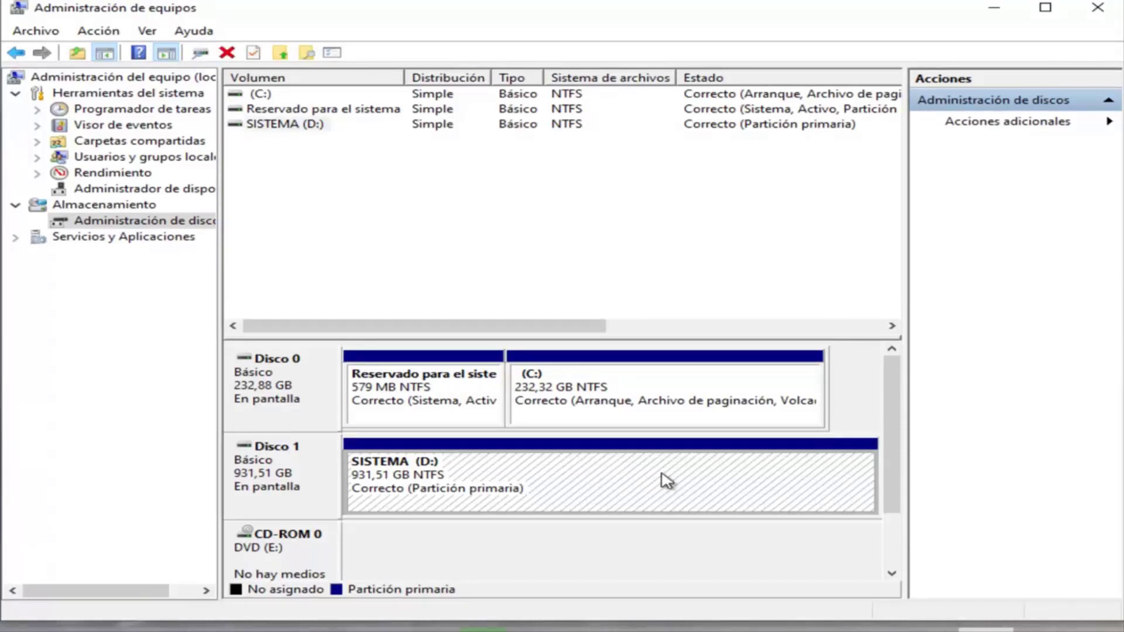
{"action": "right_click", "coordinate": [625, 484]}
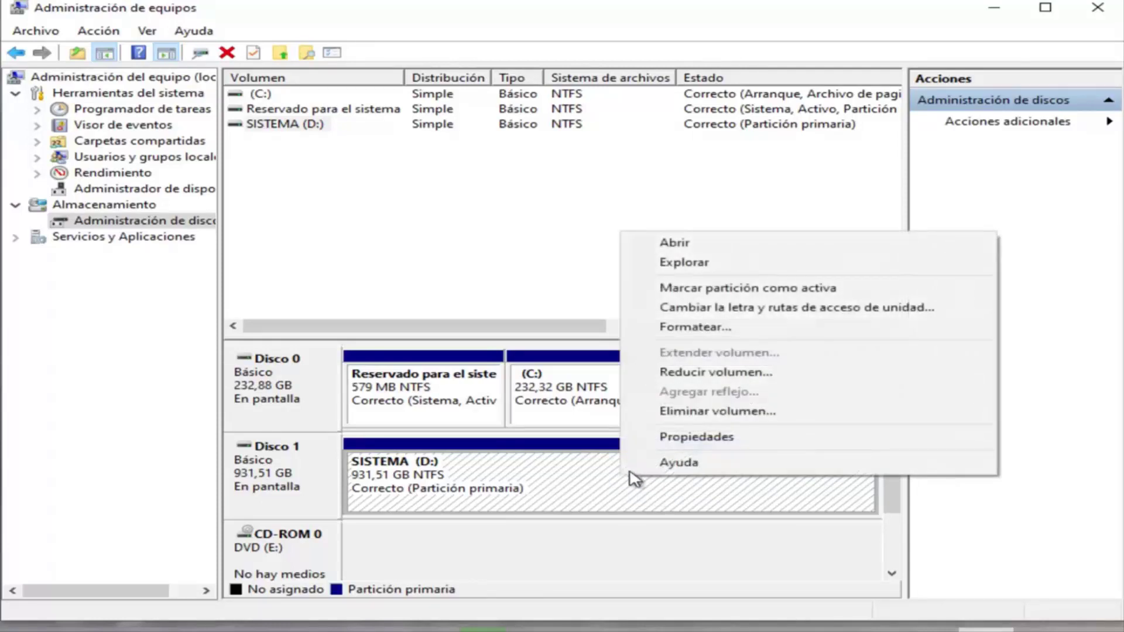
{"action": "left_click", "coordinate": [722, 379]}
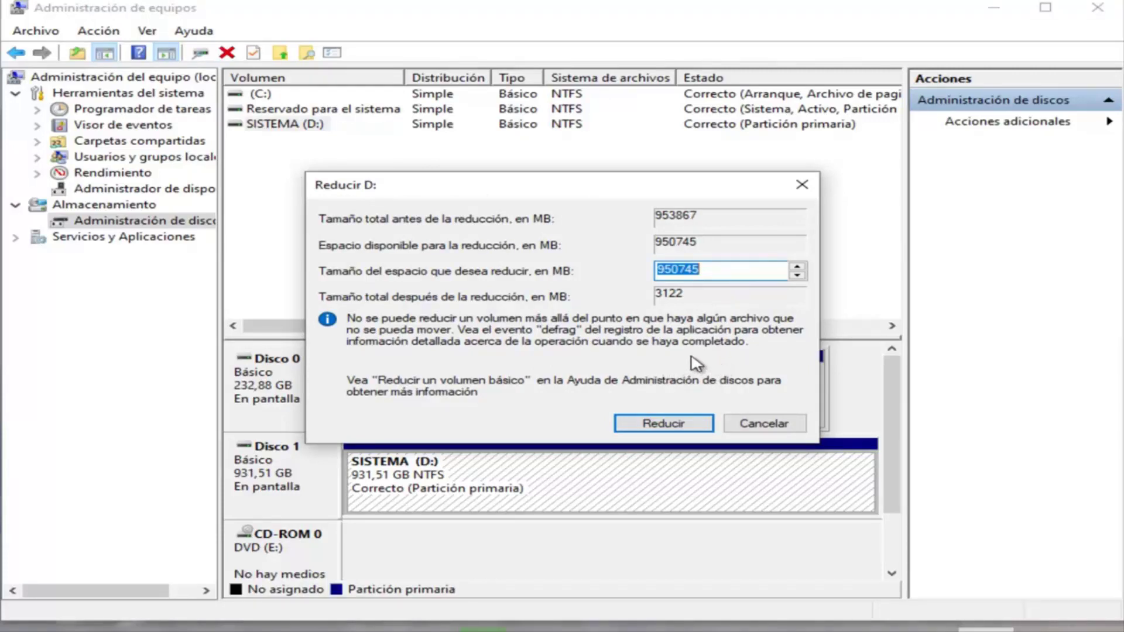
{"action": "left_click", "coordinate": [717, 270]}
{"action": "key", "text": "BackSpace"}
{"action": "key", "text": "BackSpace"}
{"action": "key", "text": "BackSpace"}
{"action": "key", "text": "BackSpace"}
{"action": "key", "text": "BackSpace"}
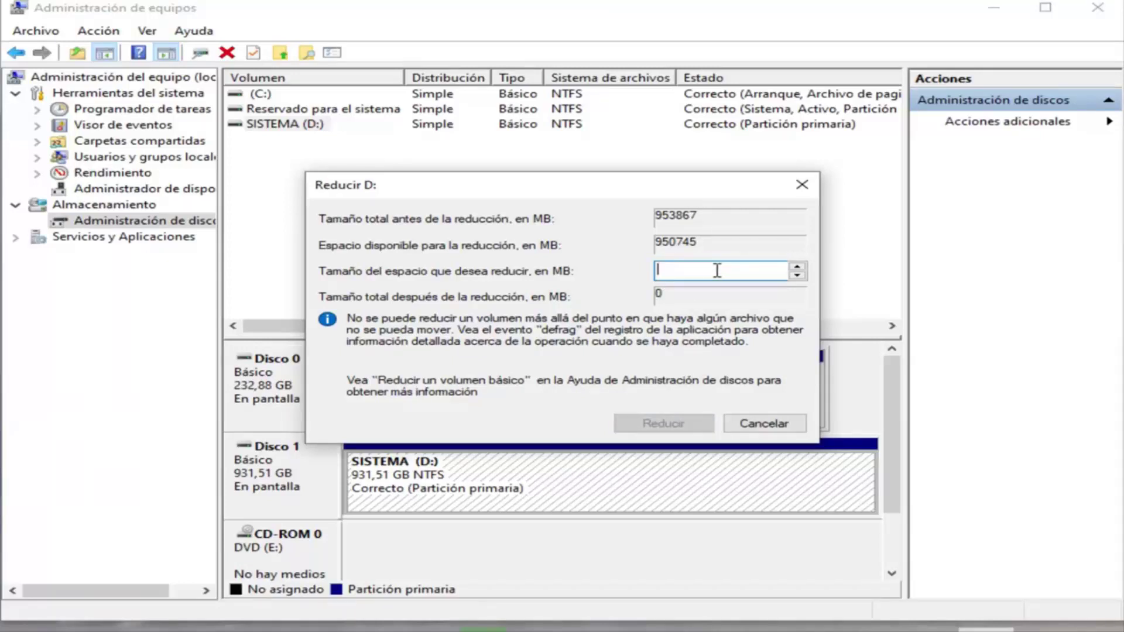
{"action": "type", "text": "6"}
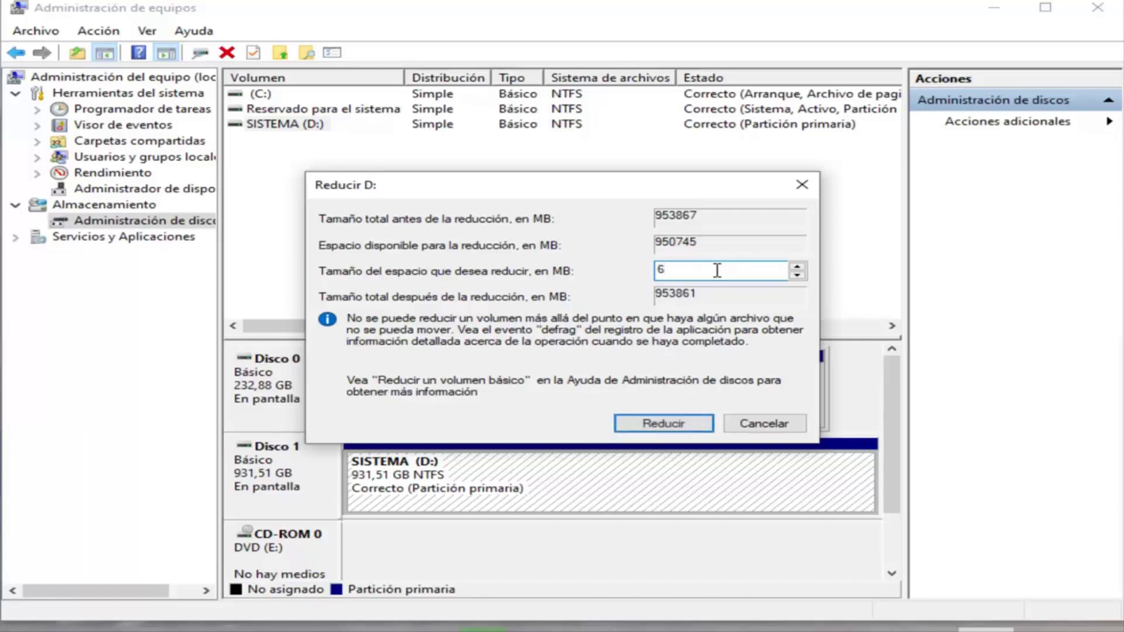
{"action": "type", "text": "1450"}
{"action": "left_click", "coordinate": [663, 424]}
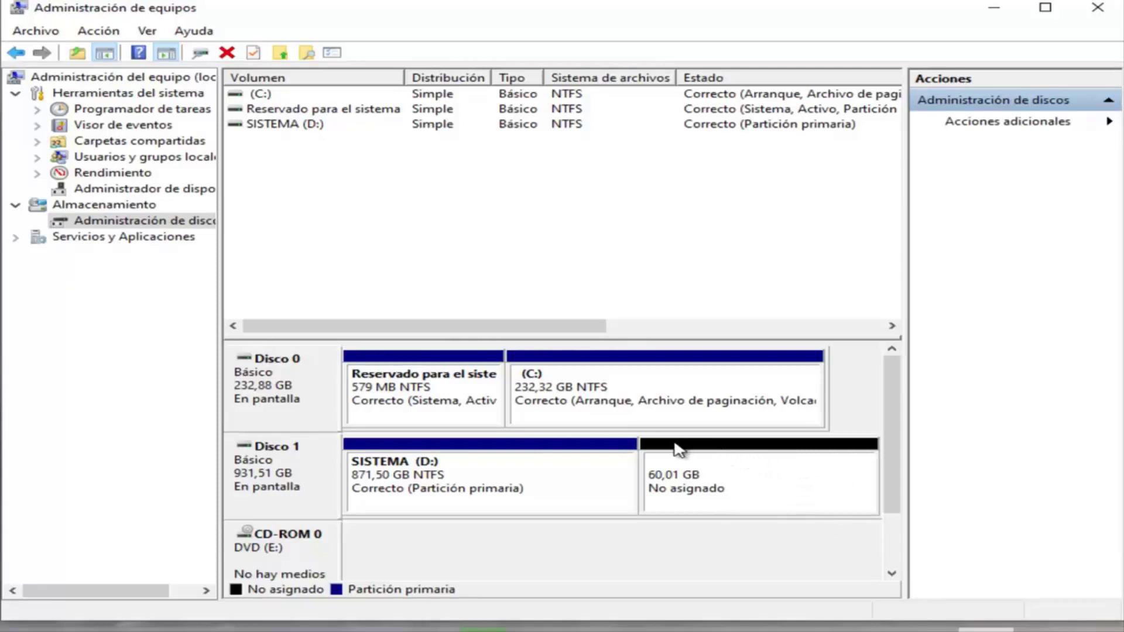
Step: Start a new simple volume in the 60,01 GB unallocated space on Disco 1, using the full size and drive letter F
{"action": "left_click", "coordinate": [752, 482]}
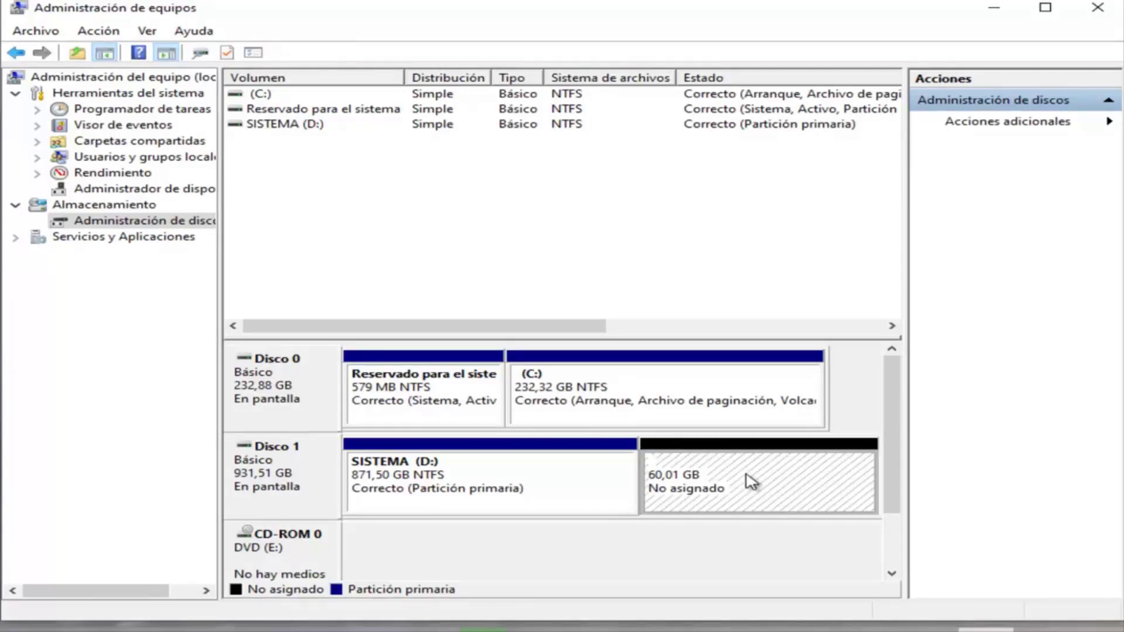
{"action": "right_click", "coordinate": [751, 482]}
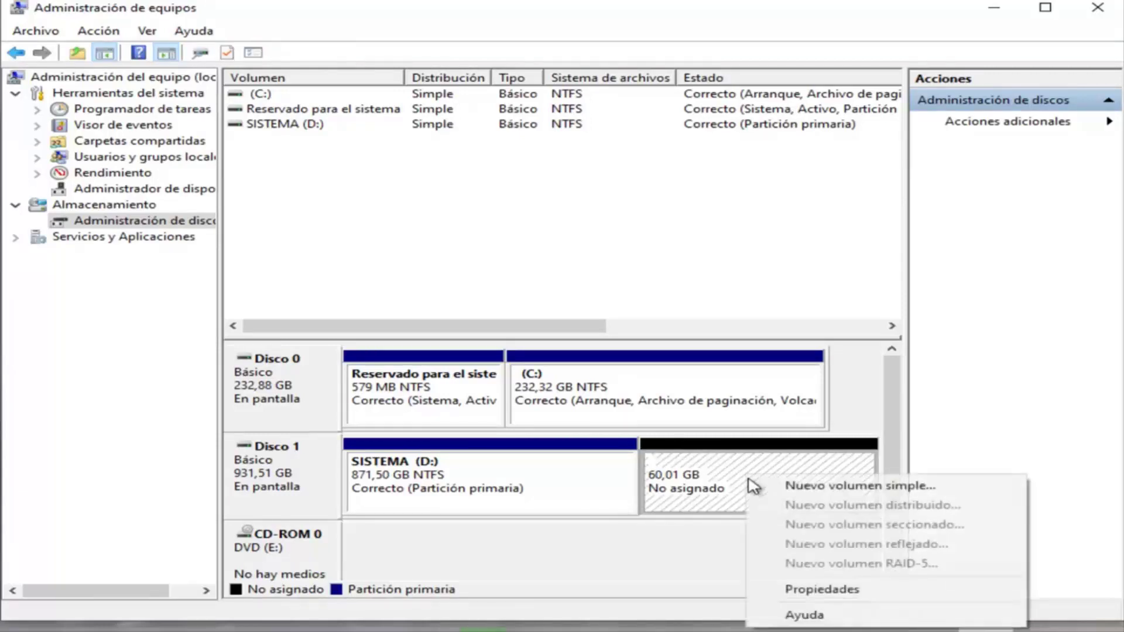
{"action": "left_click", "coordinate": [830, 487]}
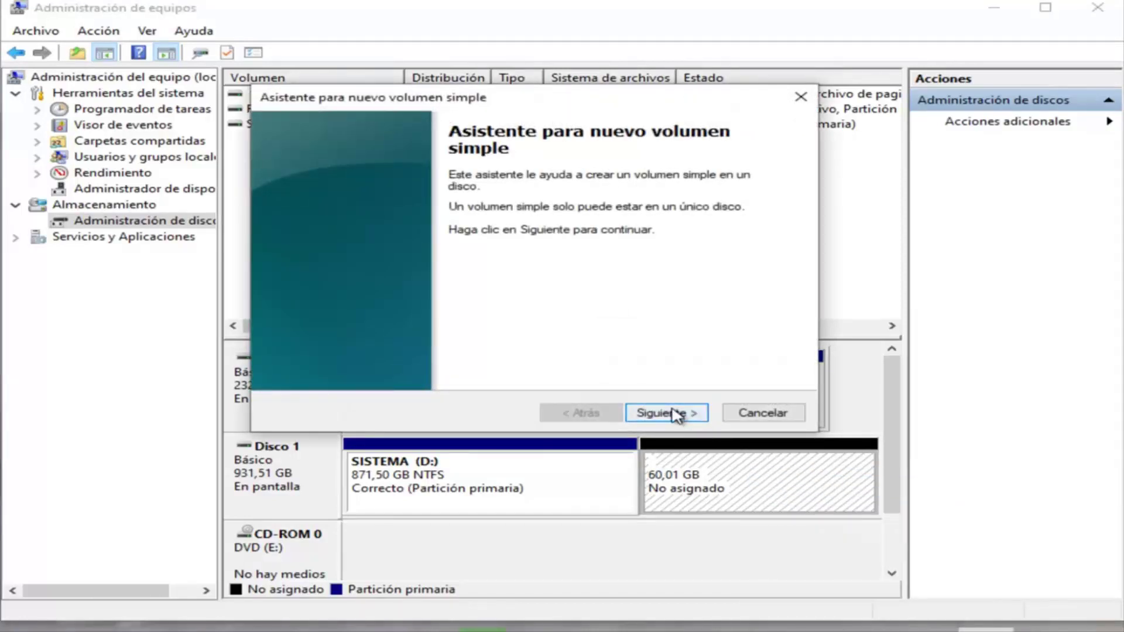
{"action": "left_click", "coordinate": [676, 414]}
{"action": "left_click", "coordinate": [678, 414]}
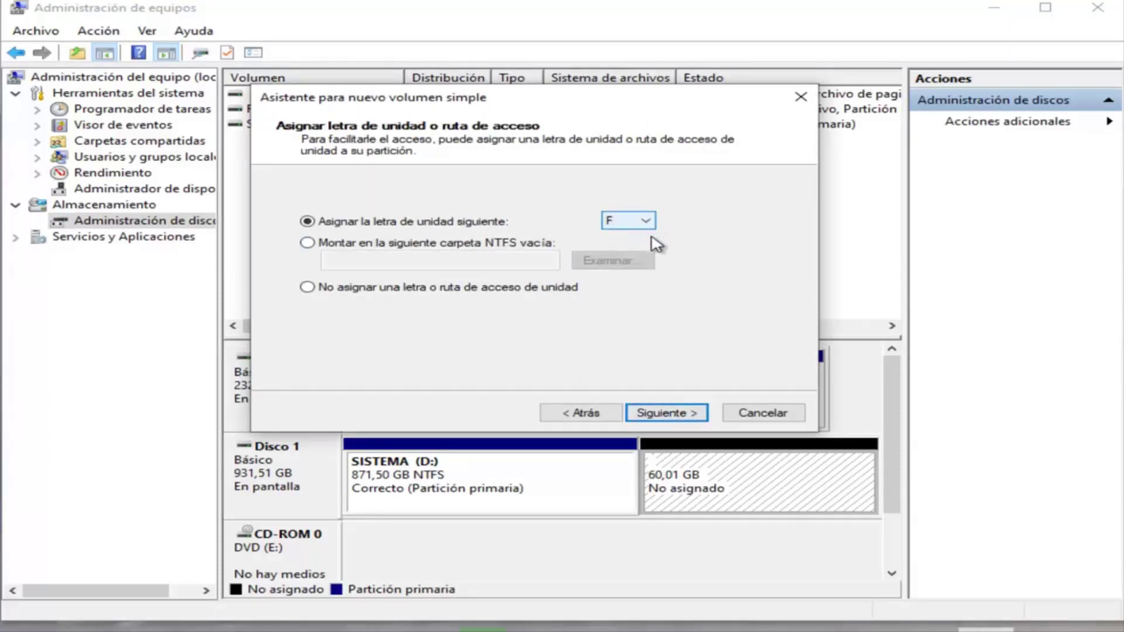
{"action": "left_click", "coordinate": [675, 413]}
Step: Label the volume PROGRAMAS, create it with NTFS, default allocation unit size and quick format, and close its File Explorer window
{"action": "left_click", "coordinate": [645, 309]}
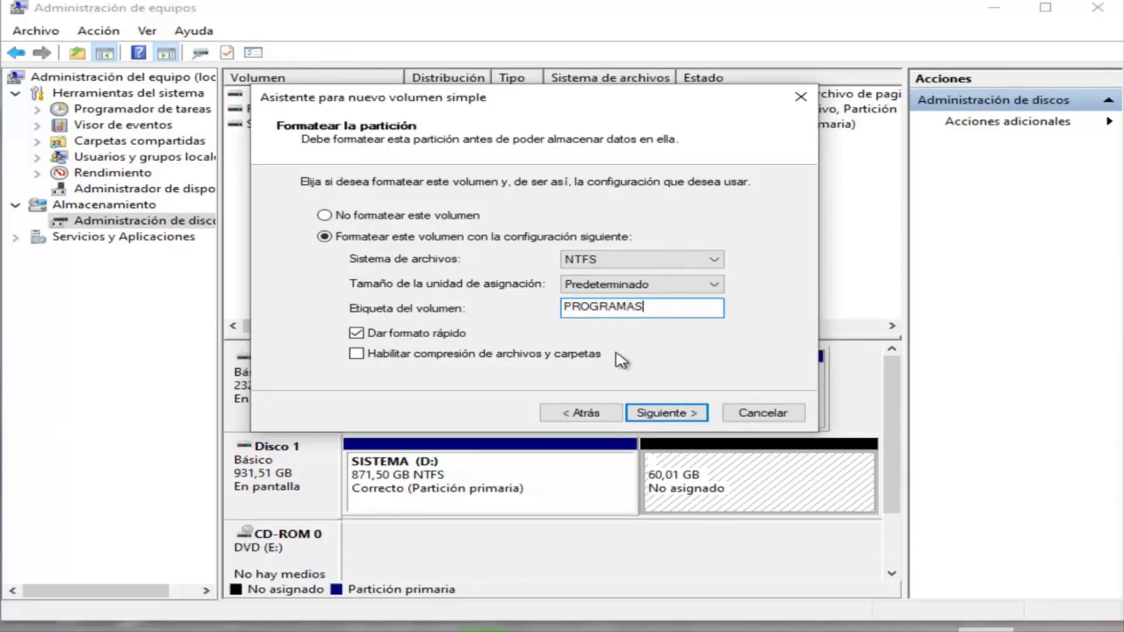
{"action": "left_click", "coordinate": [682, 415]}
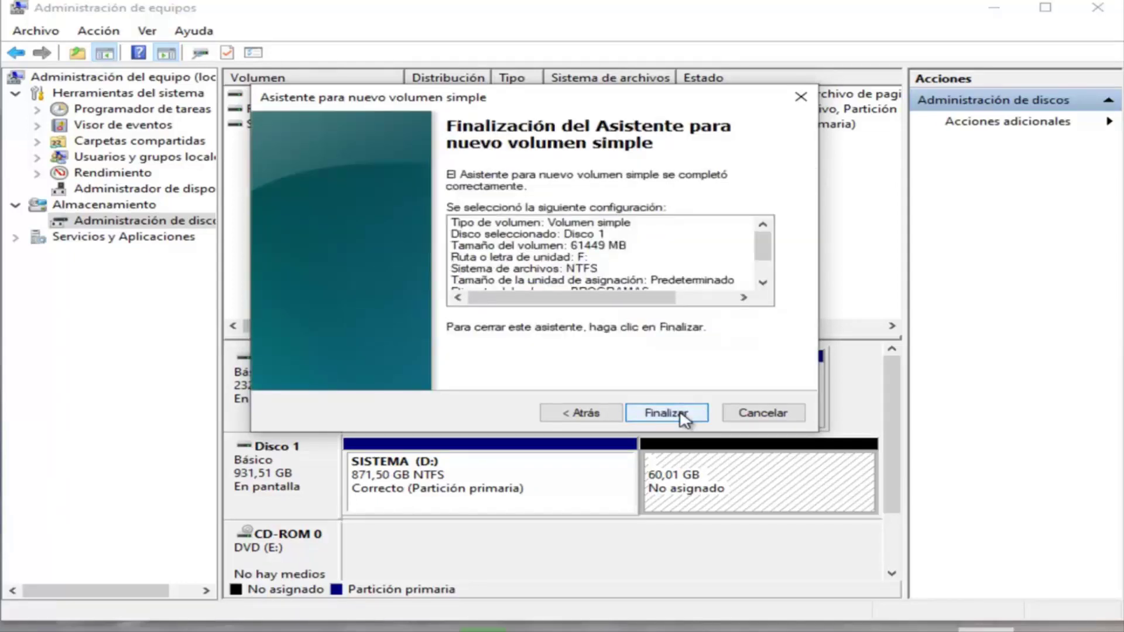
{"action": "left_click", "coordinate": [676, 414]}
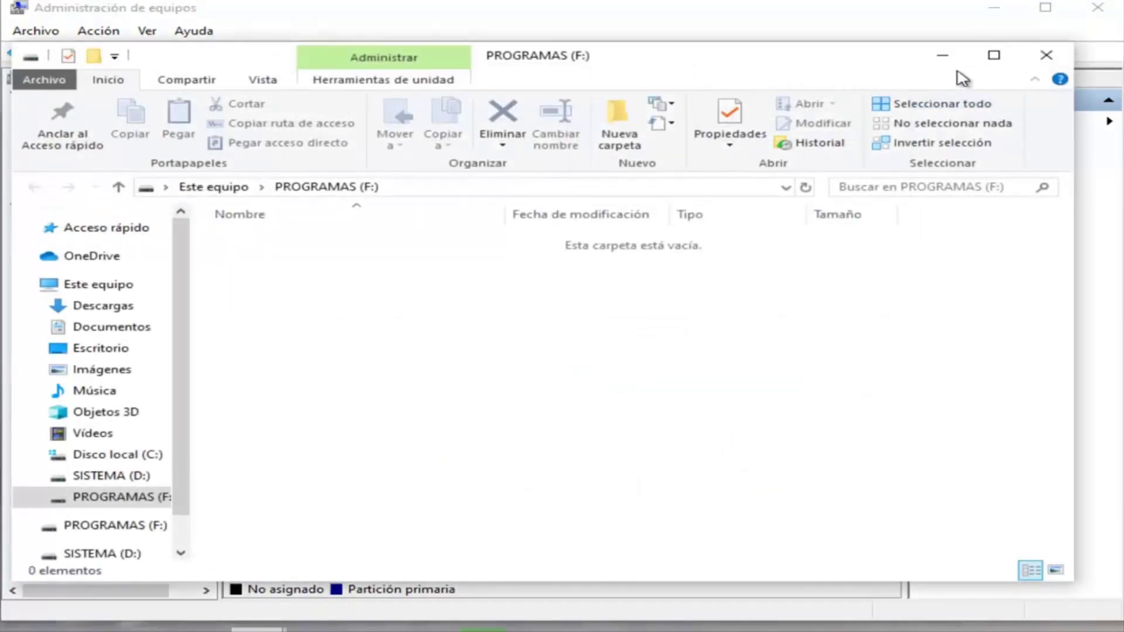
{"action": "left_click", "coordinate": [1046, 55]}
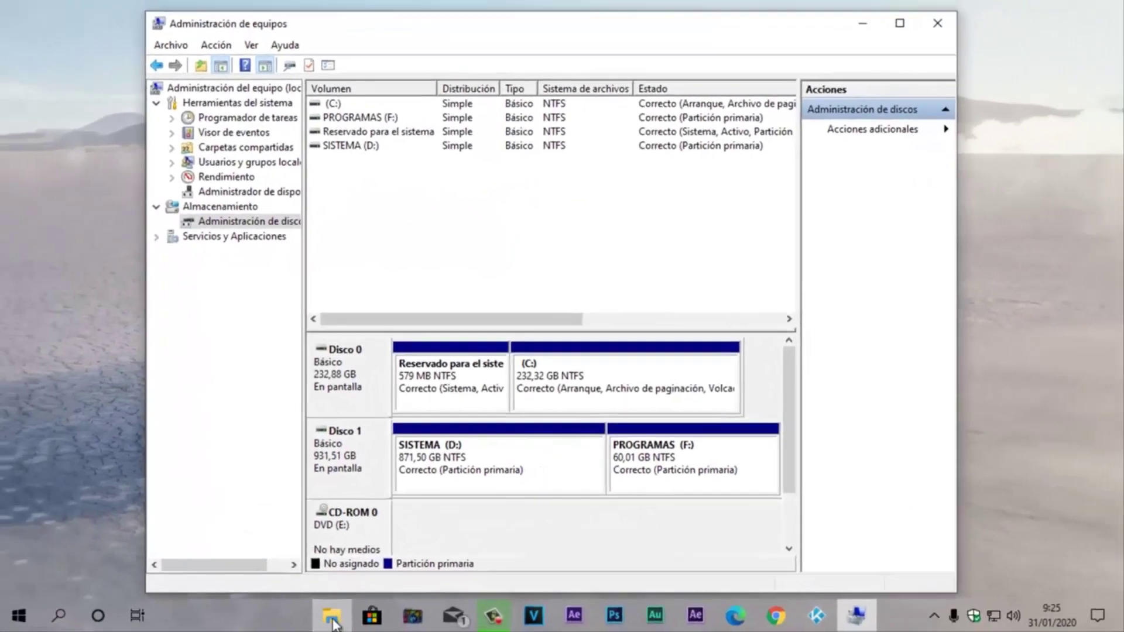
Step: Examine the PROGRAMAS (F:) drive and its available space under Este equipo, then return to disk management
{"action": "left_click", "coordinate": [298, 625]}
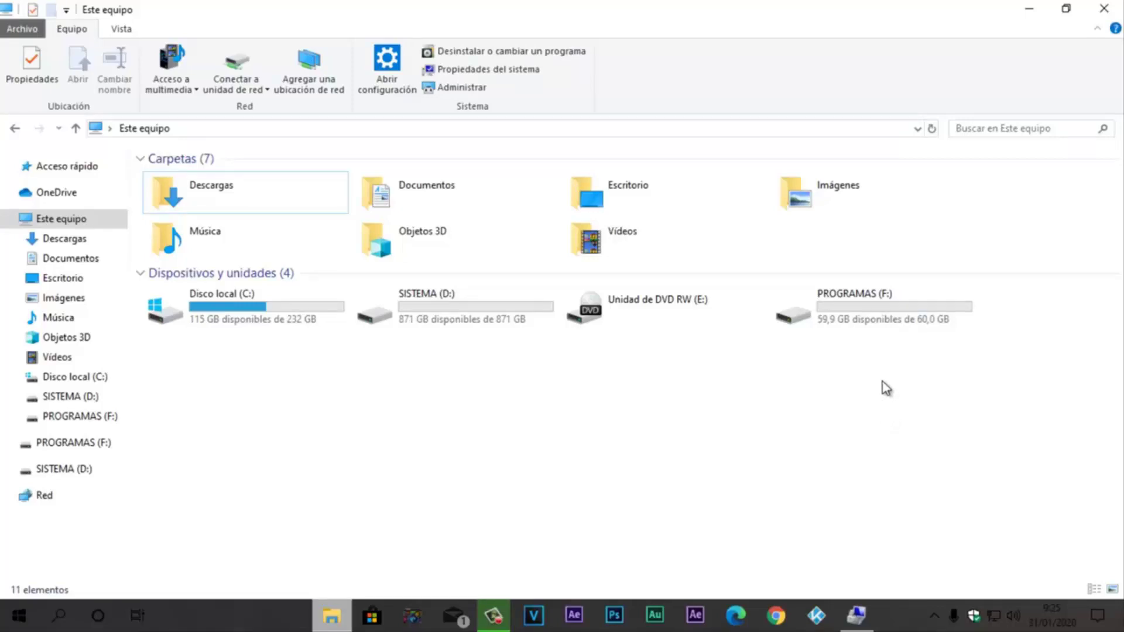
{"action": "mouse_move", "coordinate": [866, 321]}
{"action": "left_click", "coordinate": [1029, 9]}
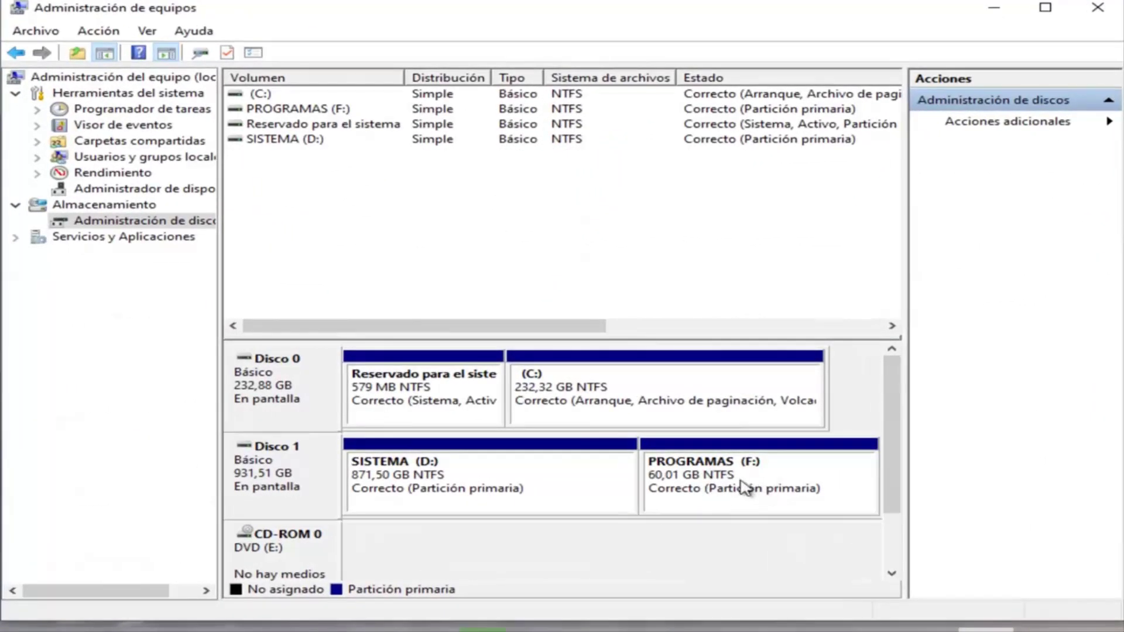
Step: Delete the PROGRAMAS (F:) volume on Disco 1, accepting the loss of its data
{"action": "left_click", "coordinate": [751, 485]}
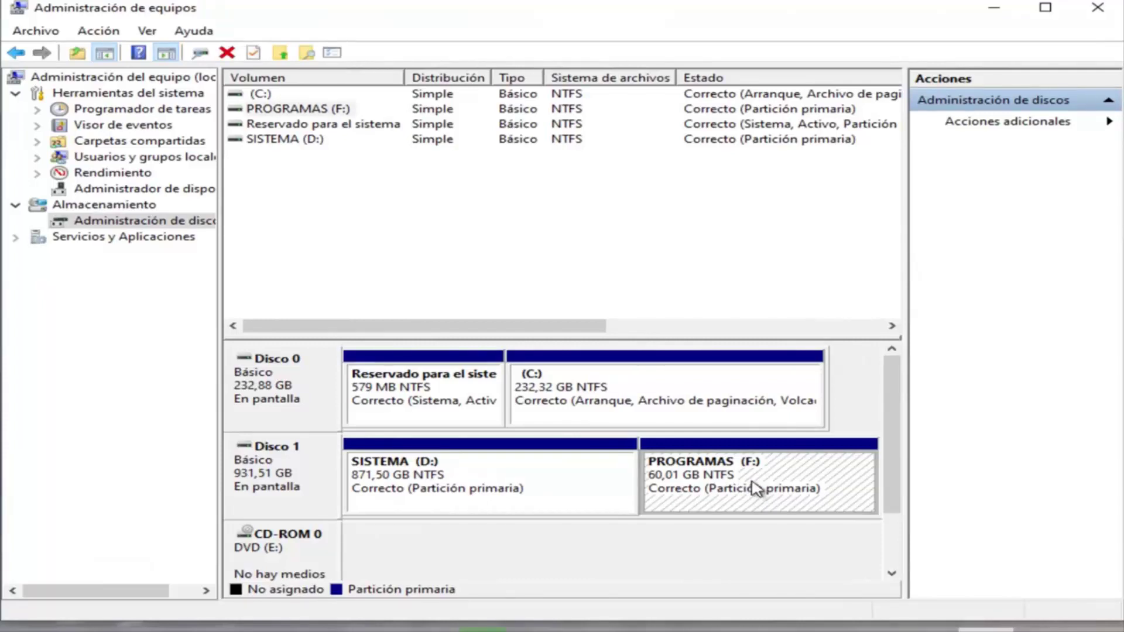
{"action": "right_click", "coordinate": [729, 483]}
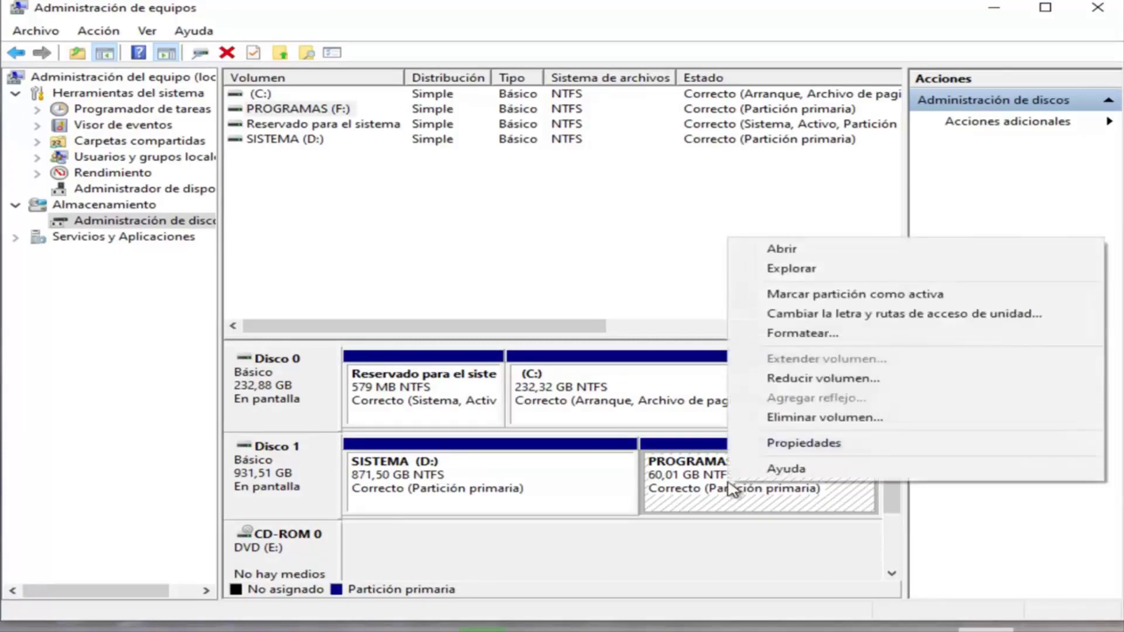
{"action": "left_click", "coordinate": [819, 418]}
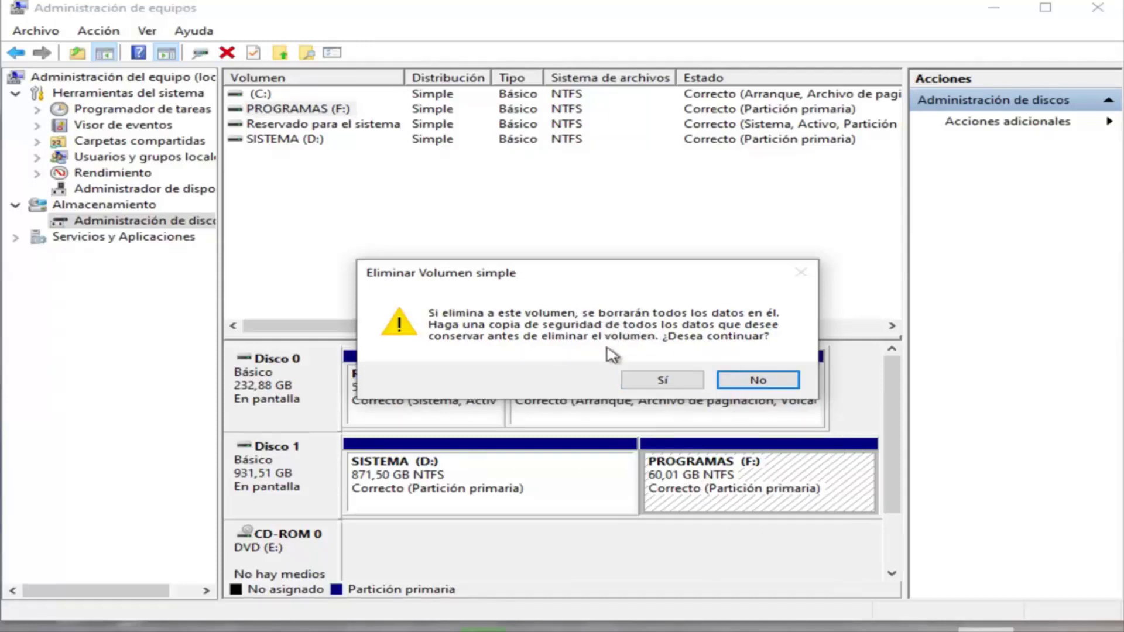
{"action": "left_click", "coordinate": [662, 380]}
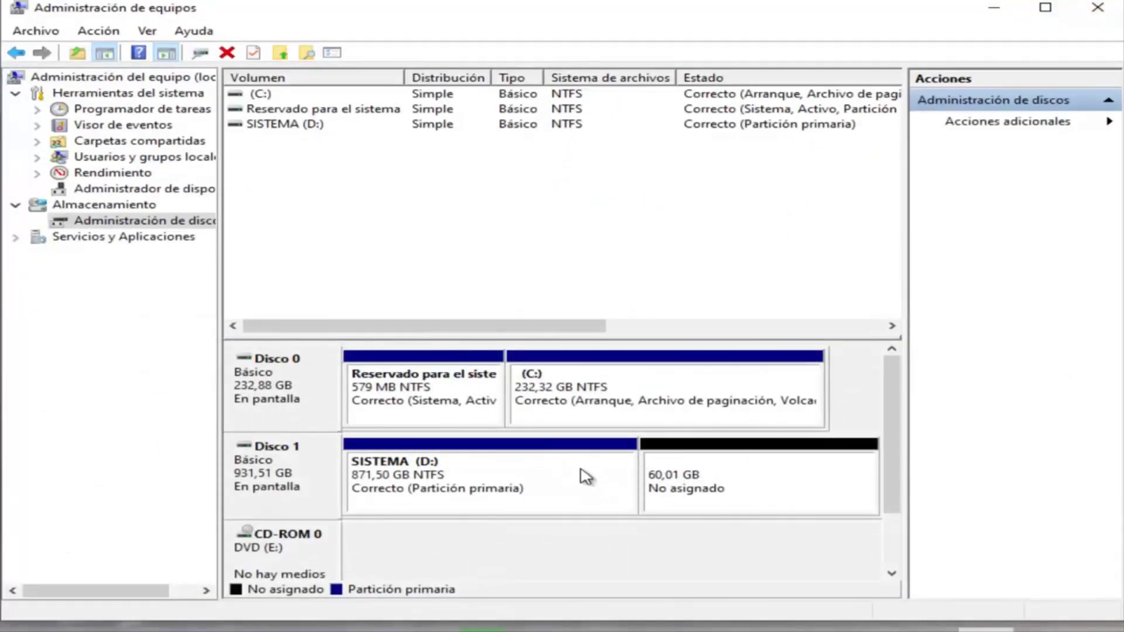
Step: Extend SISTEMA (D:) by the full 61449 MB of unallocated space on Disco 1, then check the drives under Este equipo
{"action": "left_click", "coordinate": [590, 474]}
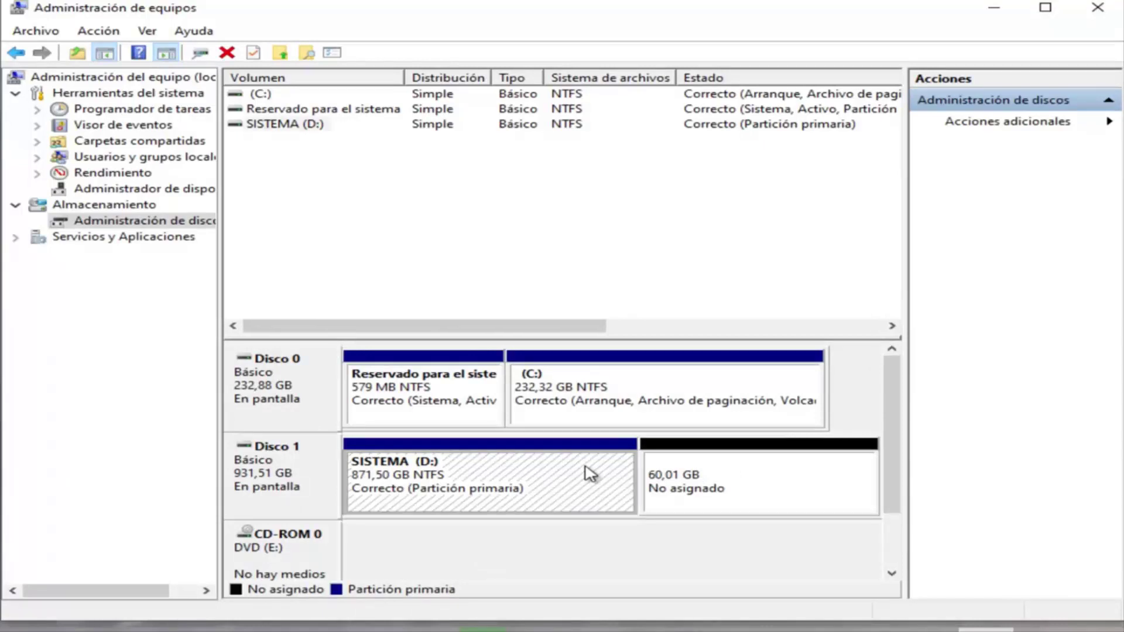
{"action": "right_click", "coordinate": [590, 472]}
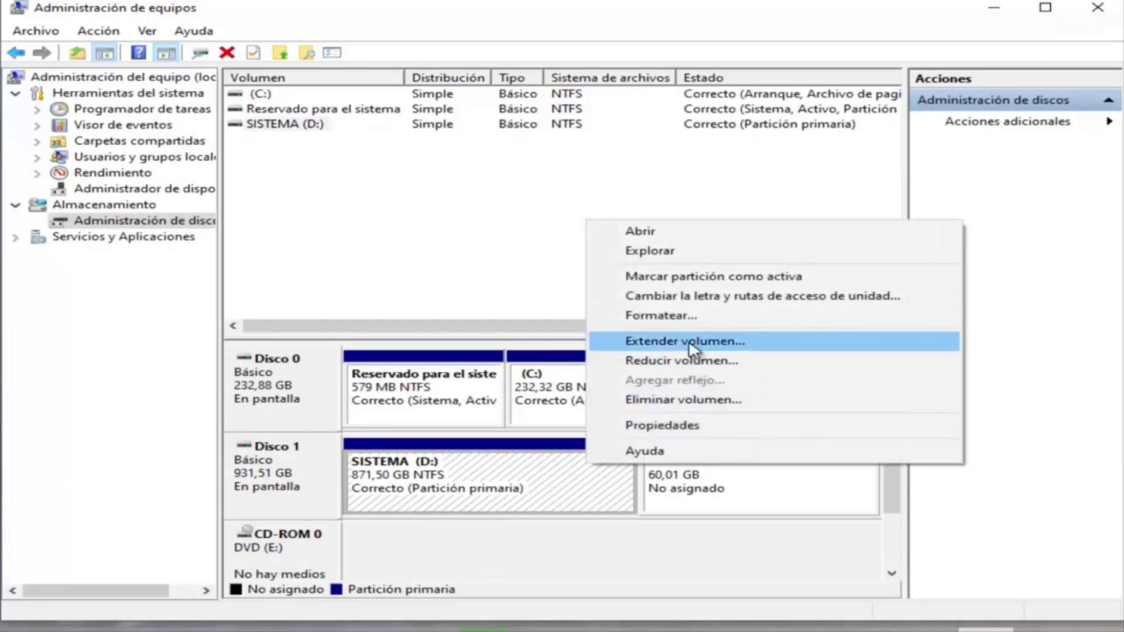
{"action": "left_click", "coordinate": [712, 342]}
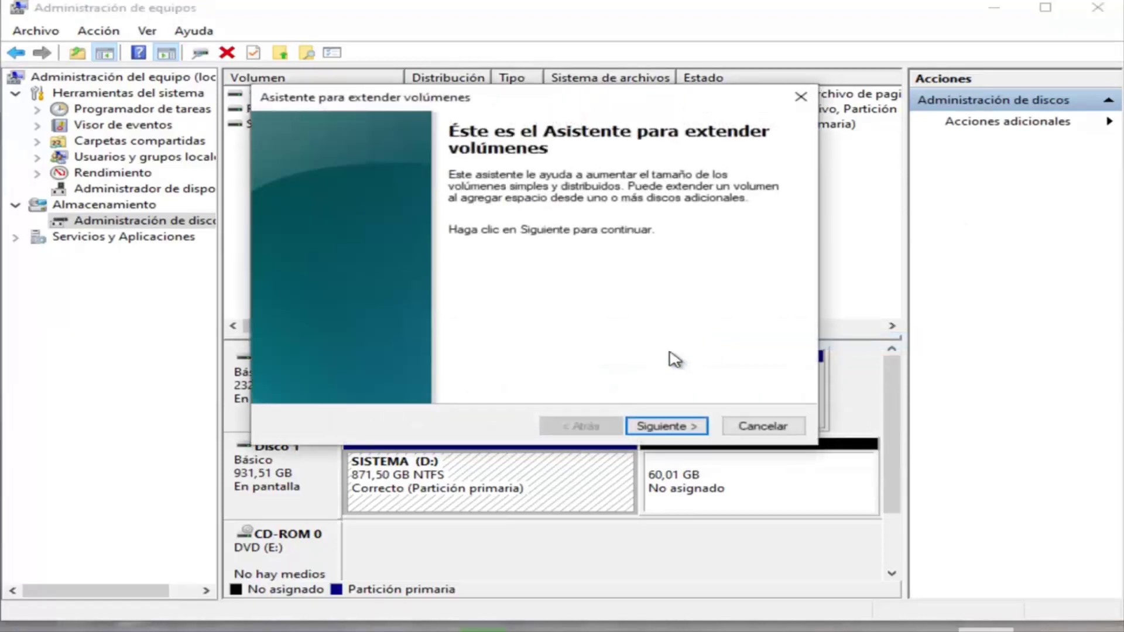
{"action": "left_click", "coordinate": [681, 433]}
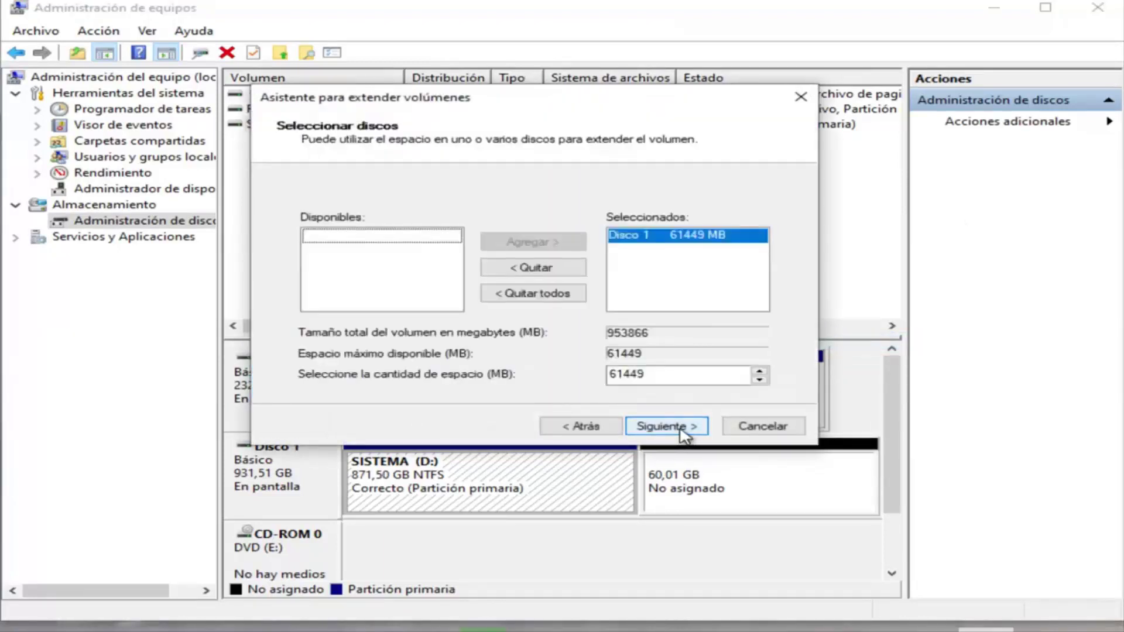
{"action": "left_click", "coordinate": [681, 433]}
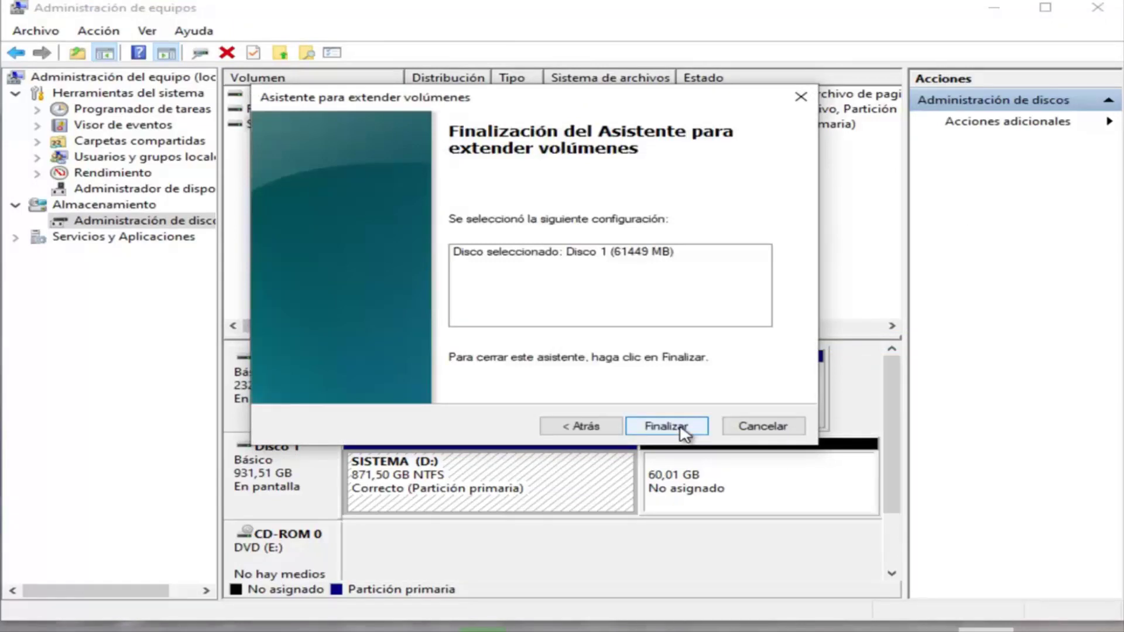
{"action": "left_click", "coordinate": [681, 433]}
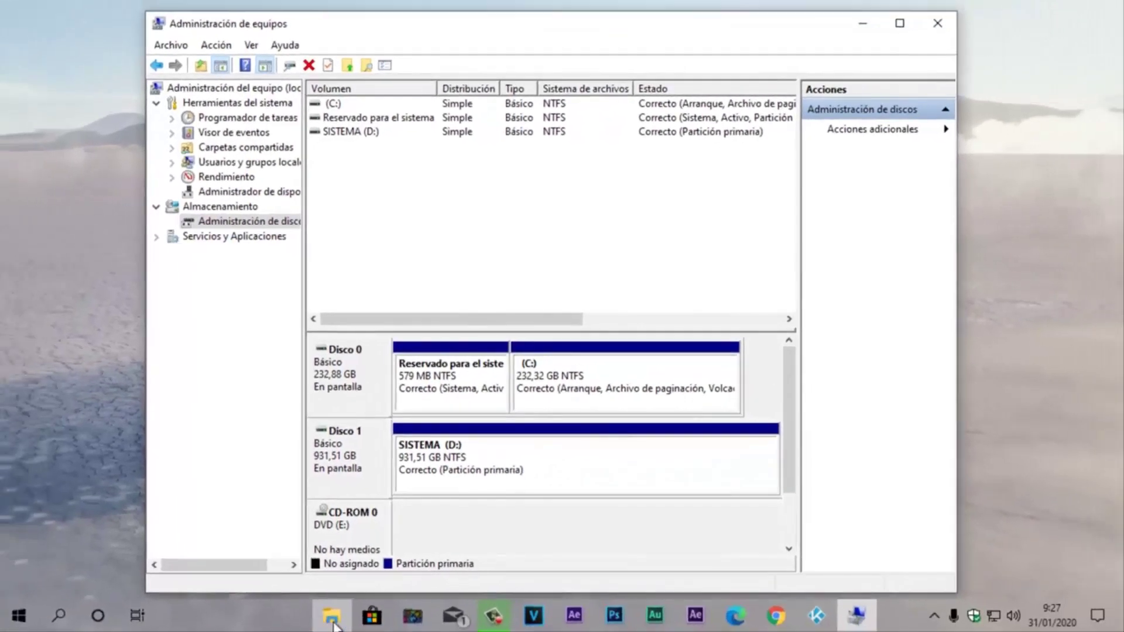
{"action": "left_click", "coordinate": [332, 618]}
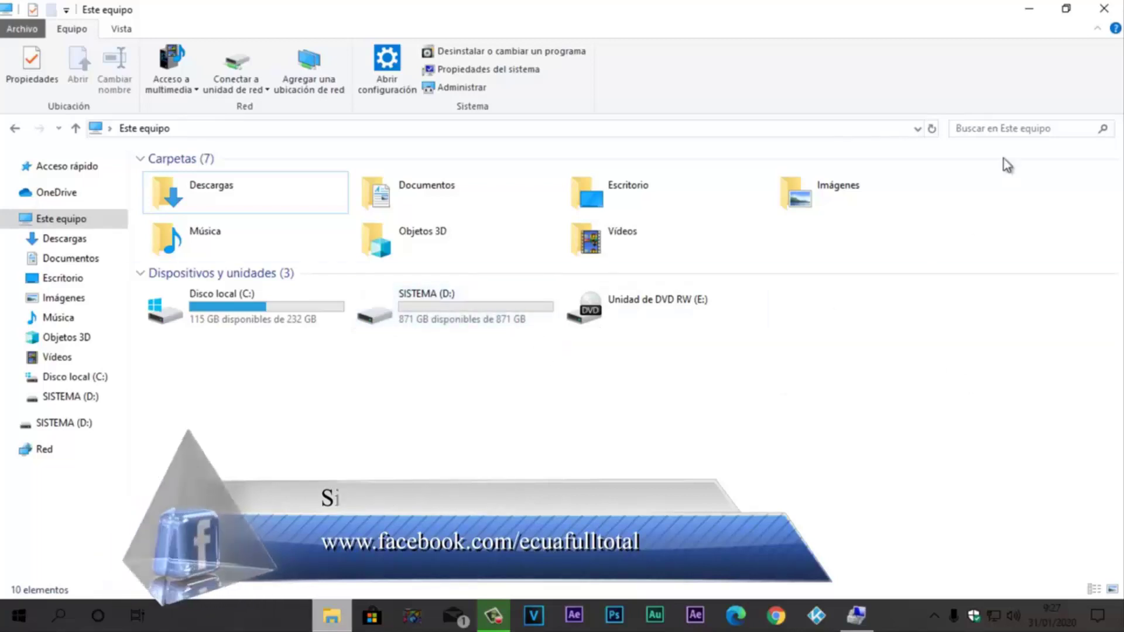
{"action": "left_click", "coordinate": [1027, 9]}
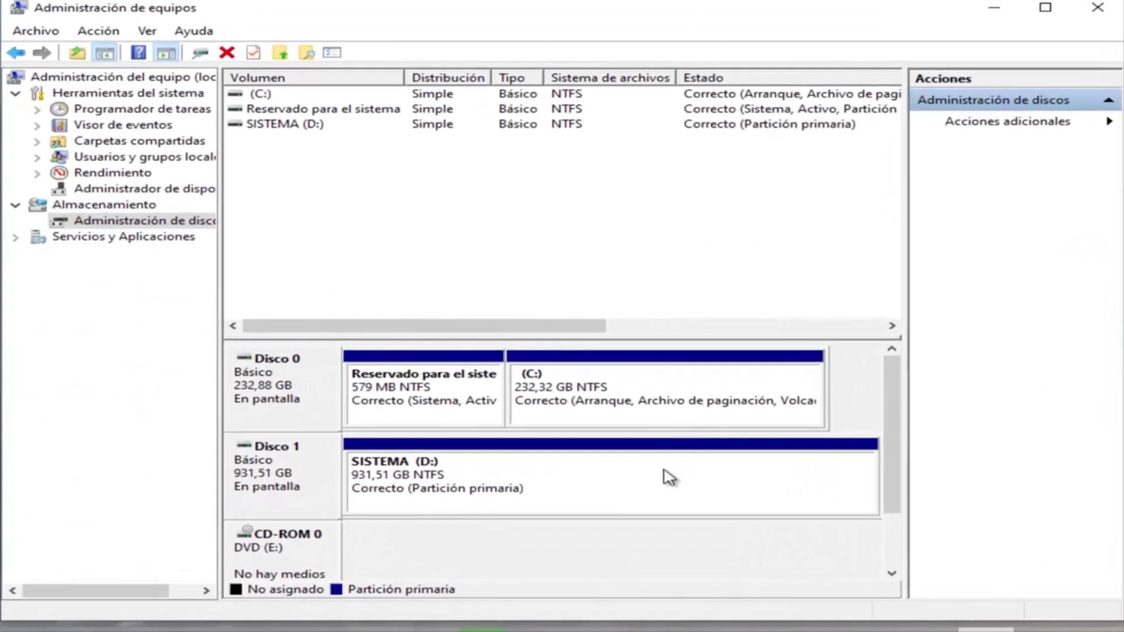
Step: Shrink the SISTEMA (D:) volume on Disco 1 by 512000 MB
{"action": "left_click", "coordinate": [627, 459]}
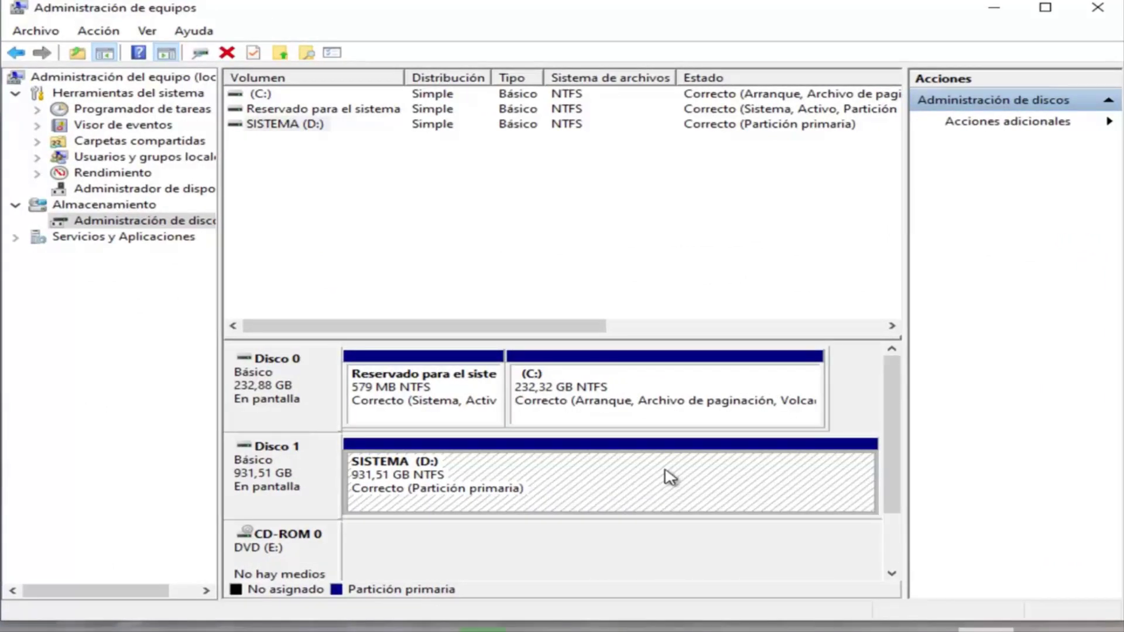
{"action": "right_click", "coordinate": [618, 479]}
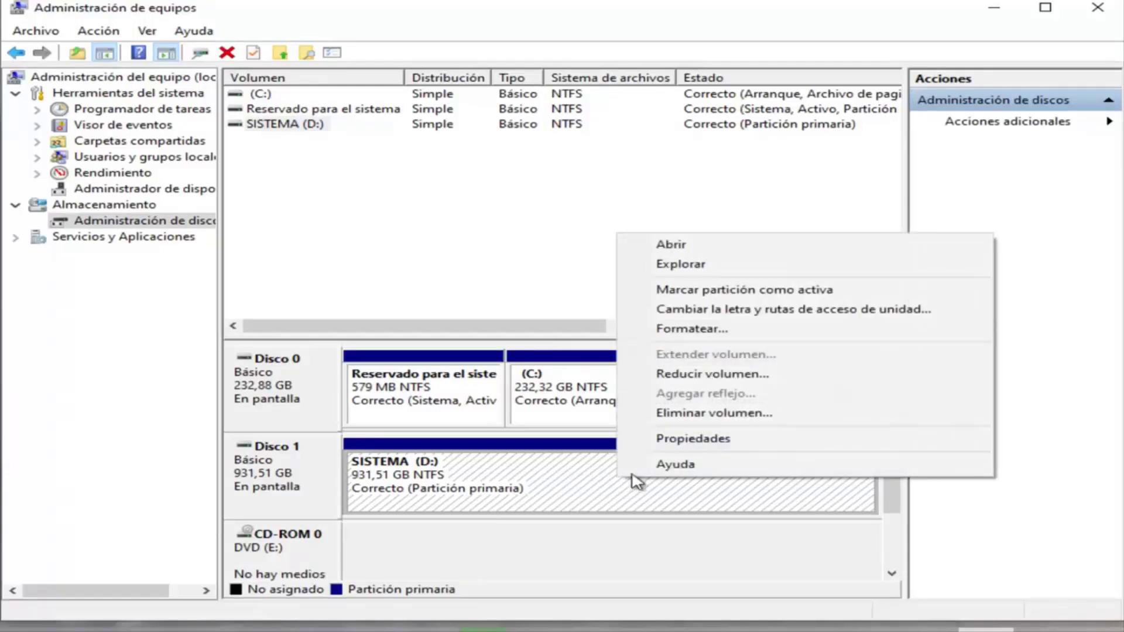
{"action": "left_click", "coordinate": [766, 378]}
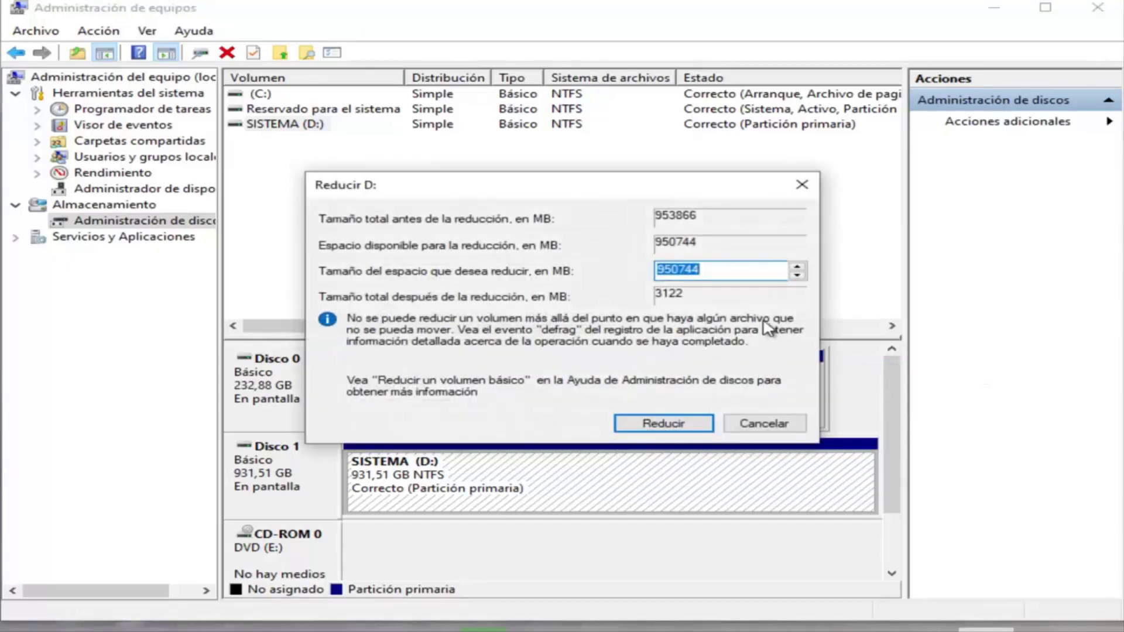
{"action": "key", "text": "BackSpace"}
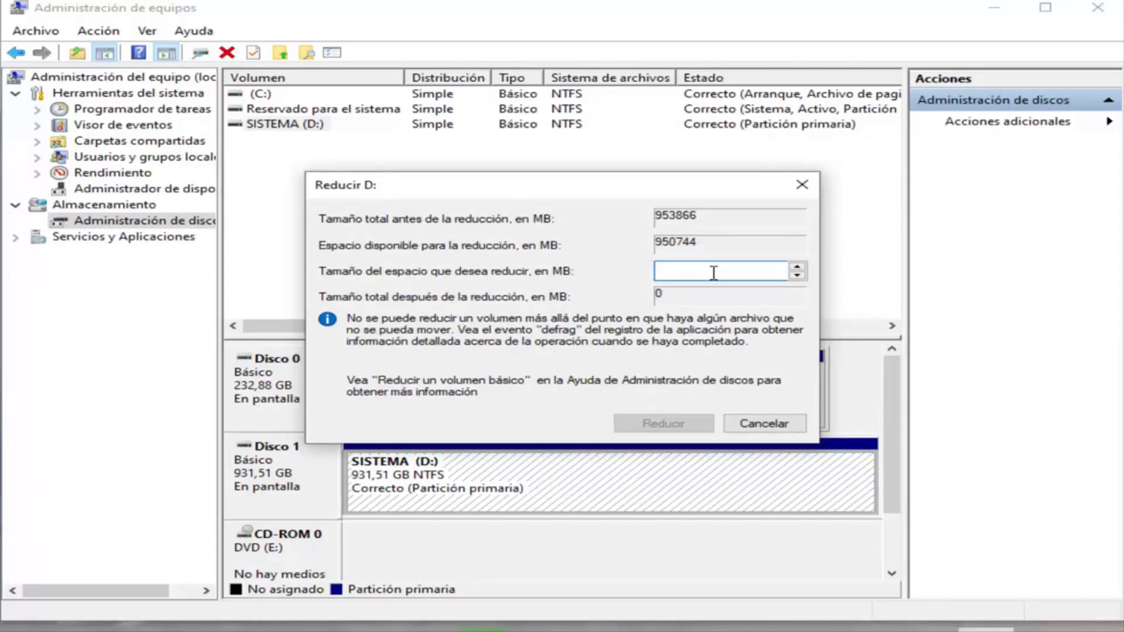
{"action": "type", "text": "512"}
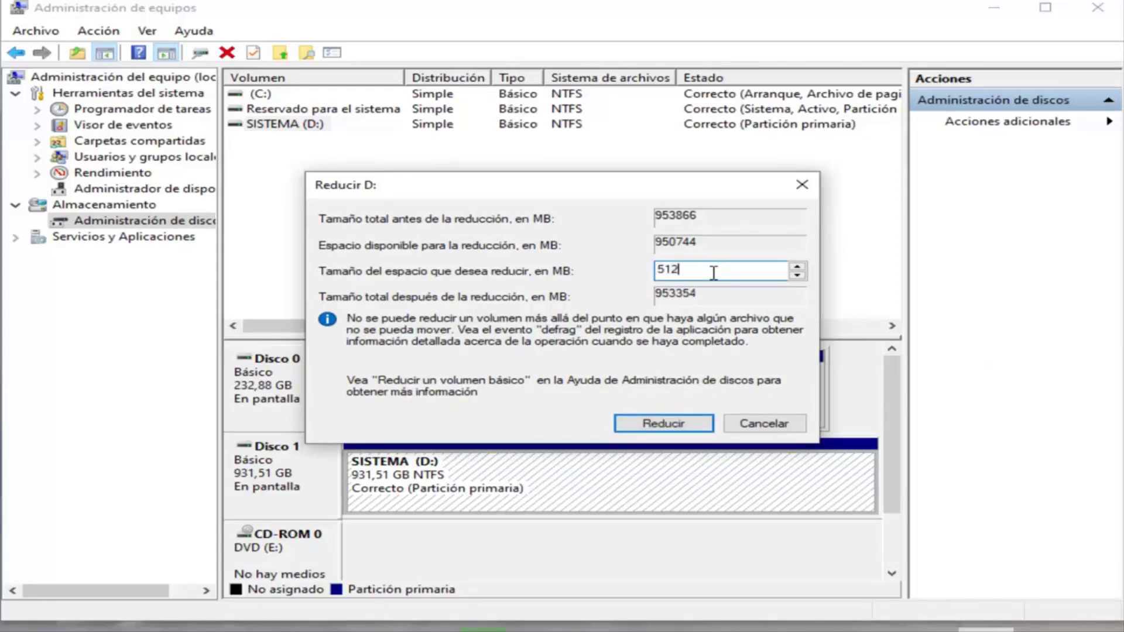
{"action": "type", "text": "000"}
{"action": "left_click", "coordinate": [664, 425]}
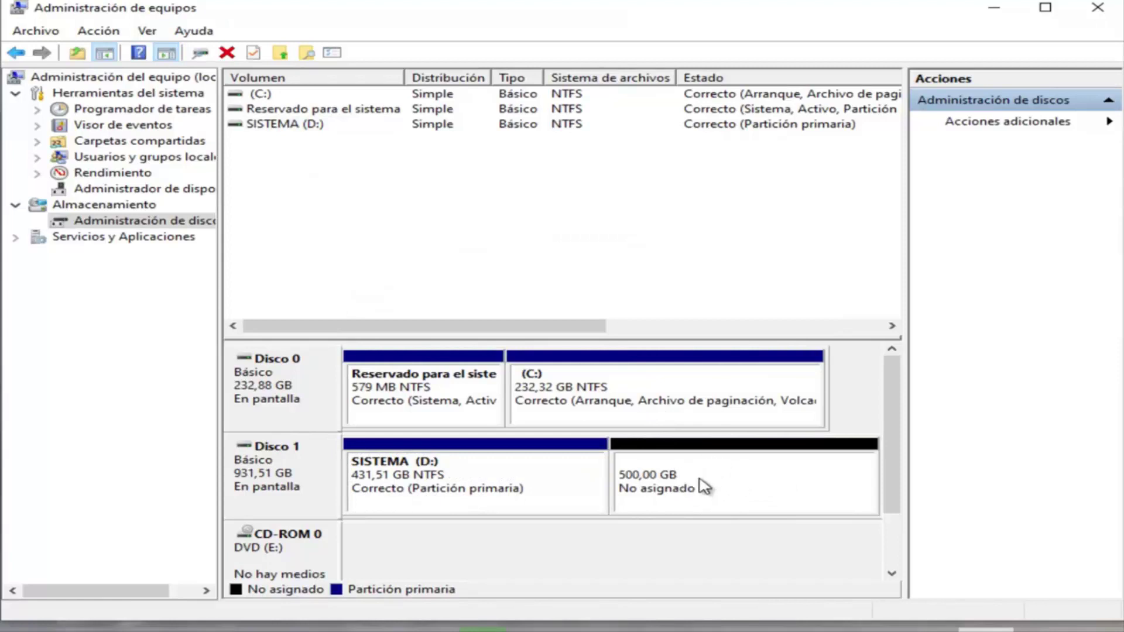
Step: Start a new simple volume of 512000 MB in the unallocated space on Disco 1 and assign it drive letter F
{"action": "left_click", "coordinate": [730, 481]}
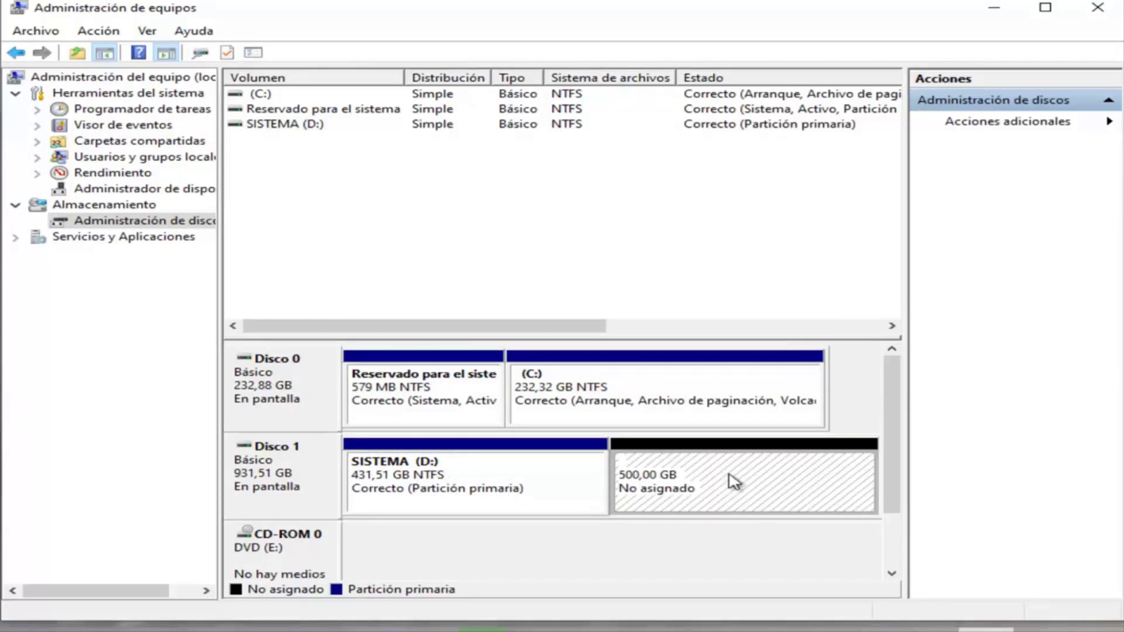
{"action": "right_click", "coordinate": [732, 481]}
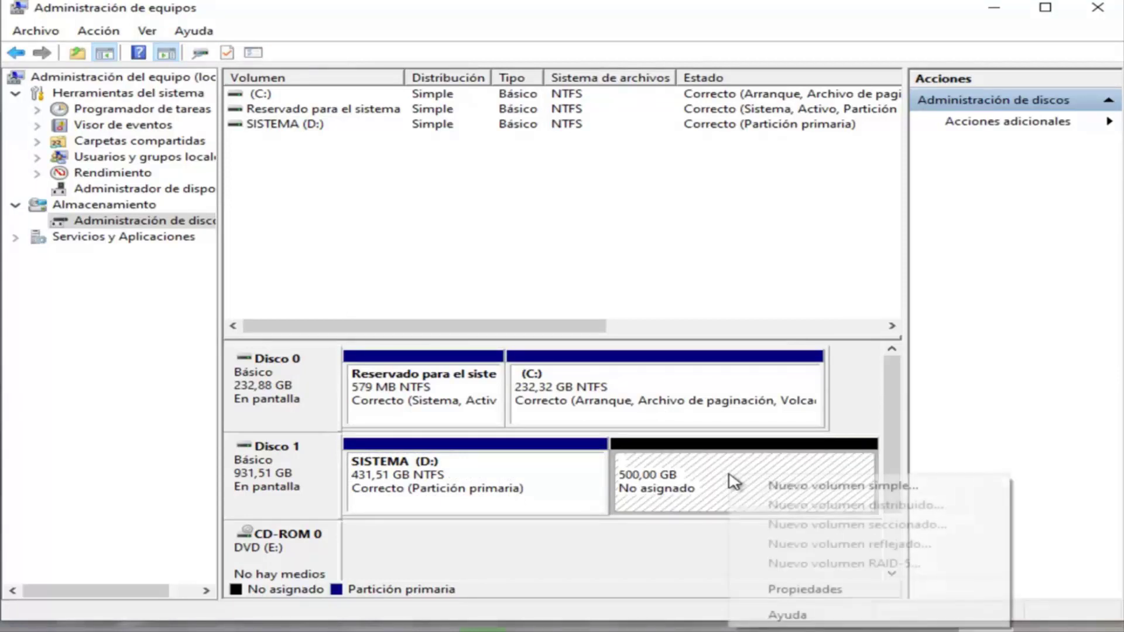
{"action": "left_click", "coordinate": [825, 488]}
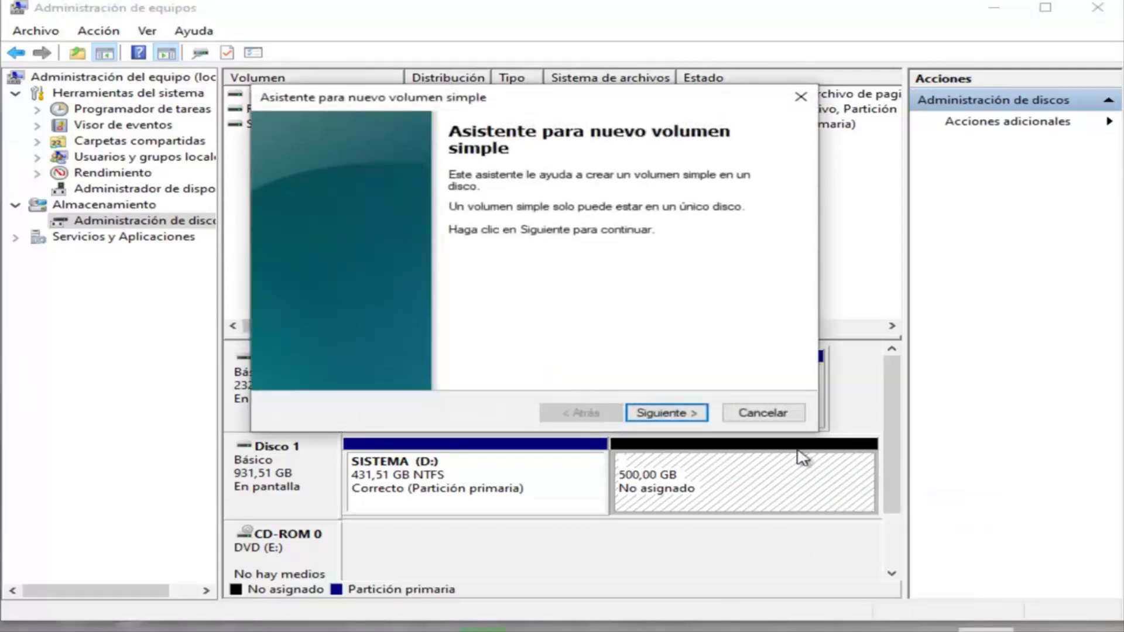
{"action": "left_click", "coordinate": [667, 413]}
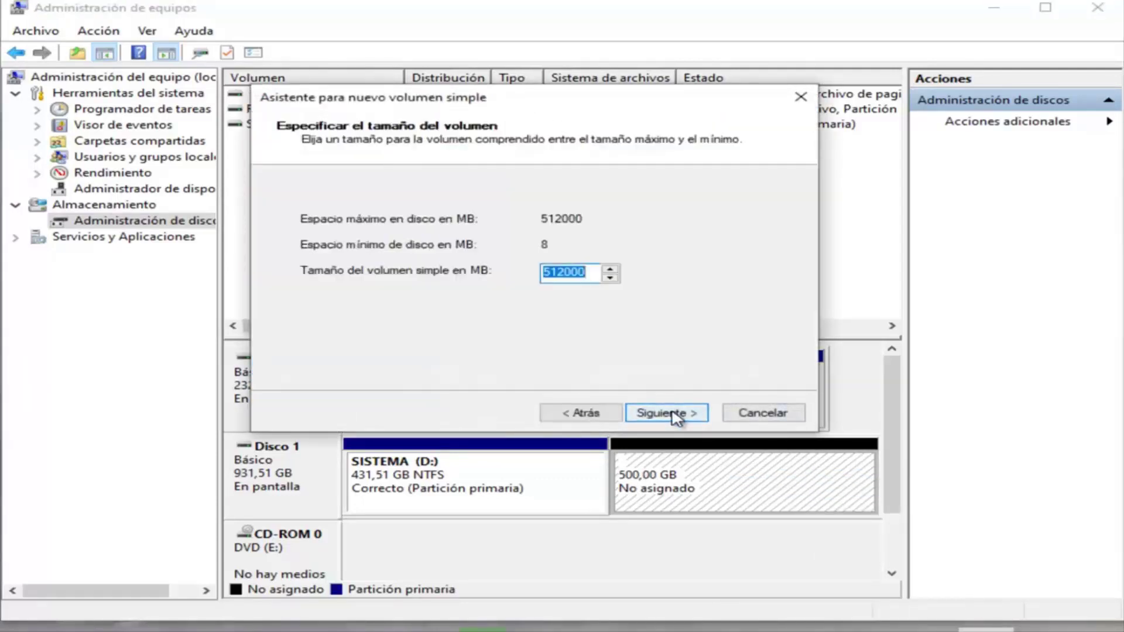
{"action": "left_click", "coordinate": [676, 413]}
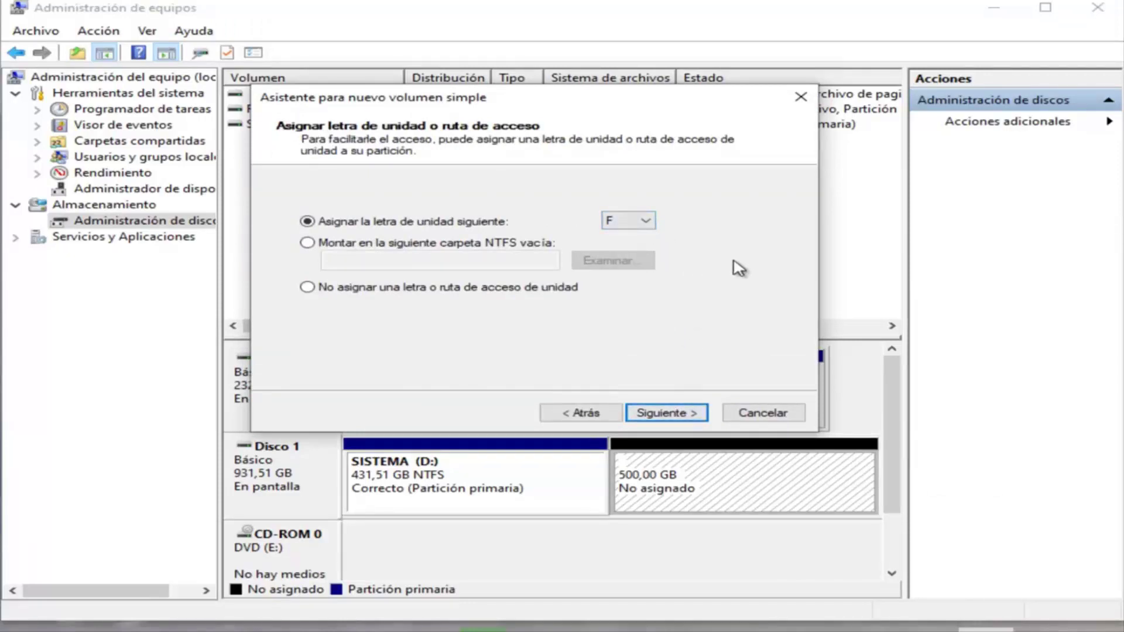
{"action": "left_click", "coordinate": [673, 414]}
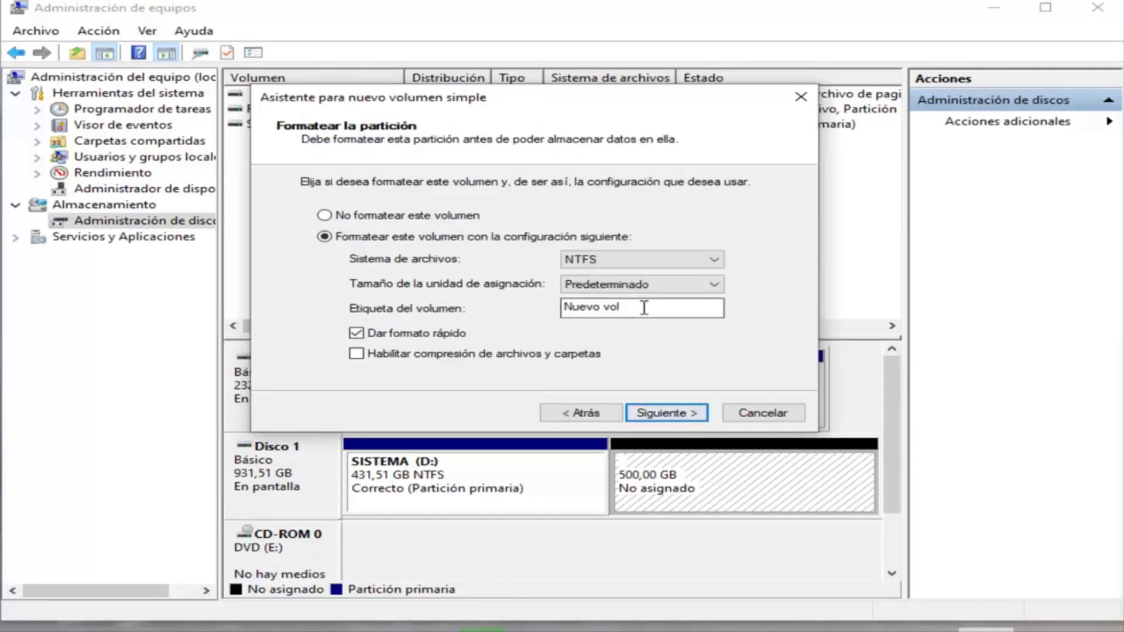
Step: Label the volume PELICULAS, create it with NTFS, default allocation unit size and quick format, and close its File Explorer window
{"action": "left_click", "coordinate": [645, 307]}
{"action": "key", "text": "BackSpace"}
{"action": "key", "text": "BackSpace"}
{"action": "key", "text": "BackSpace"}
{"action": "key", "text": "BackSpace"}
{"action": "key", "text": "BackSpace"}
{"action": "key", "text": "BackSpace"}
{"action": "key", "text": "BackSpace"}
{"action": "key", "text": "BackSpace"}
{"action": "key", "text": "BackSpace"}
{"action": "left_click", "coordinate": [675, 416]}
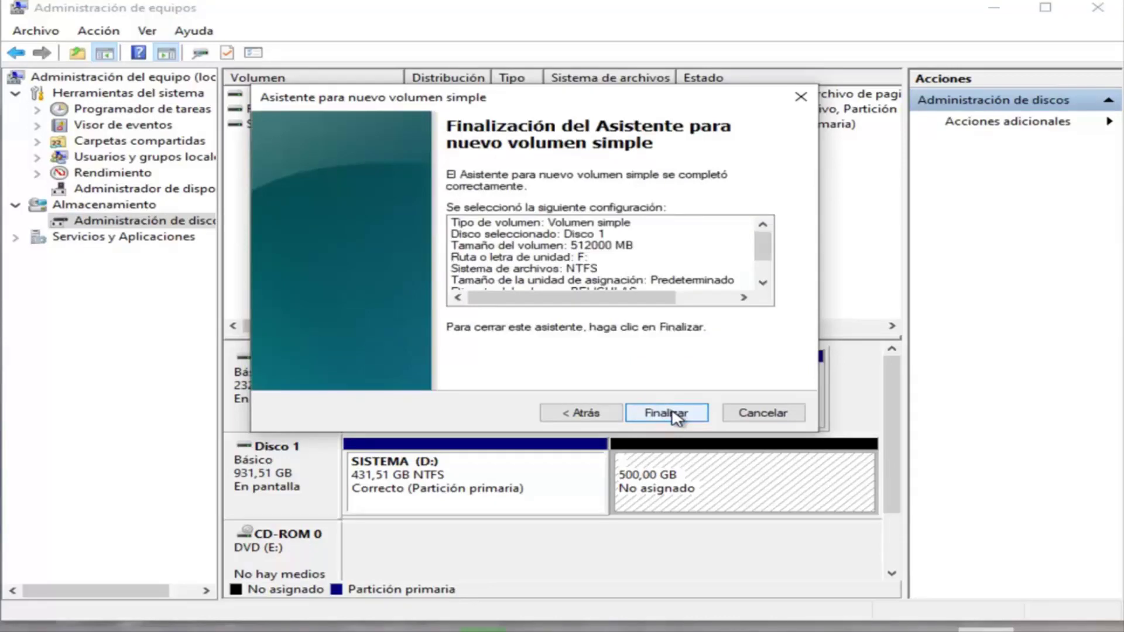
{"action": "left_click", "coordinate": [667, 413]}
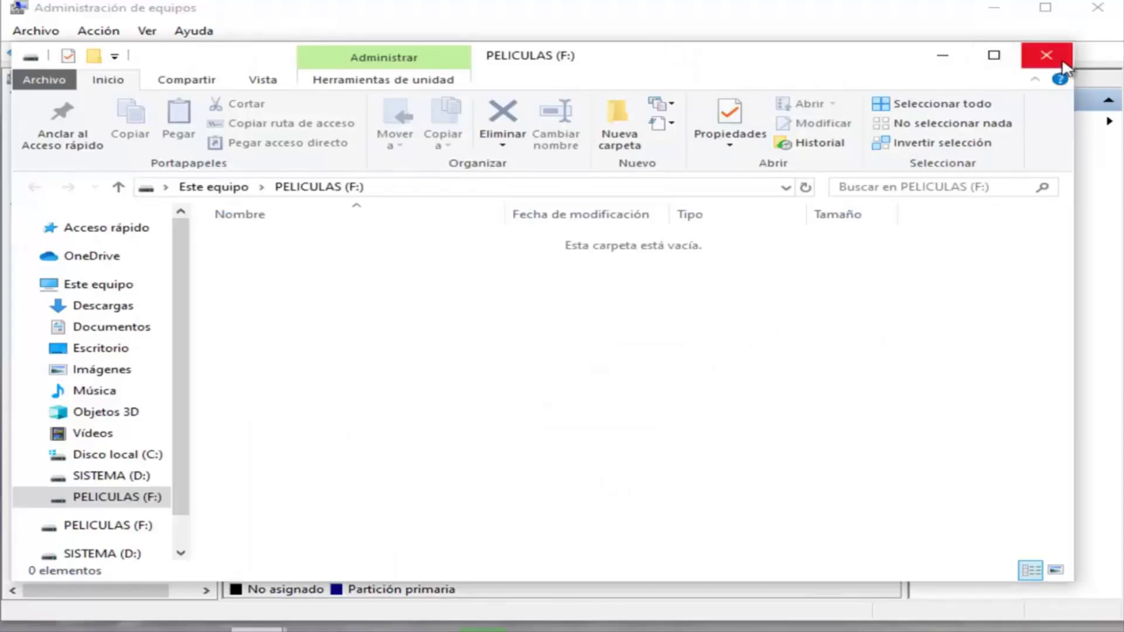
{"action": "left_click", "coordinate": [1062, 62]}
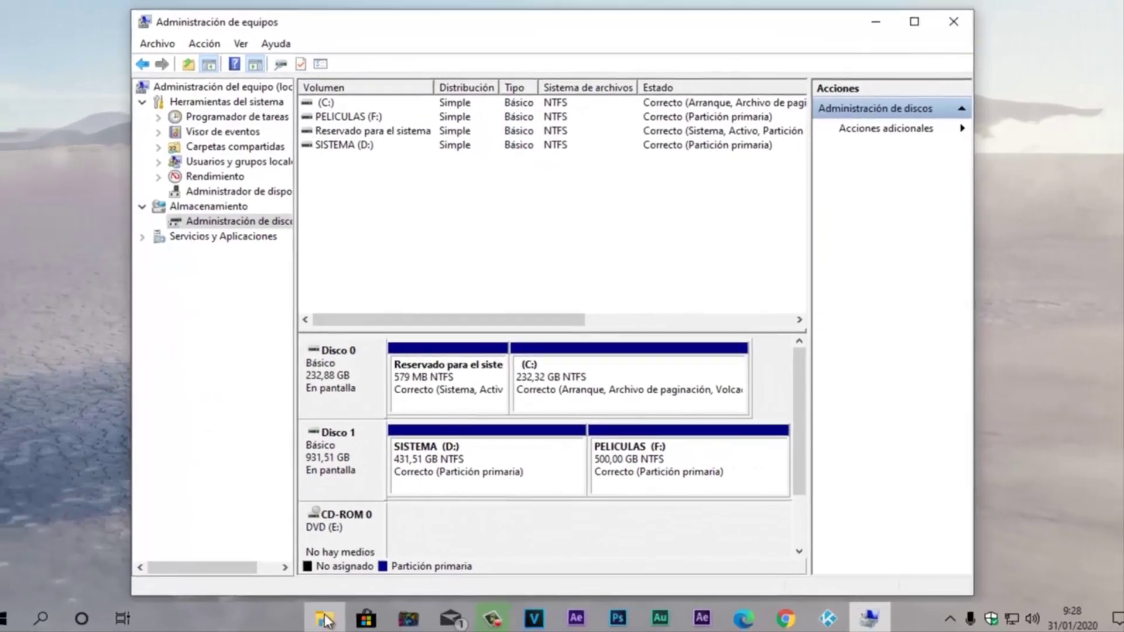
Step: Examine the SISTEMA (D:) and PELICULAS (F:) drives under Este equipo, then close File Explorer and the computer management window
{"action": "mouse_move", "coordinate": [325, 620]}
{"action": "left_click", "coordinate": [344, 590]}
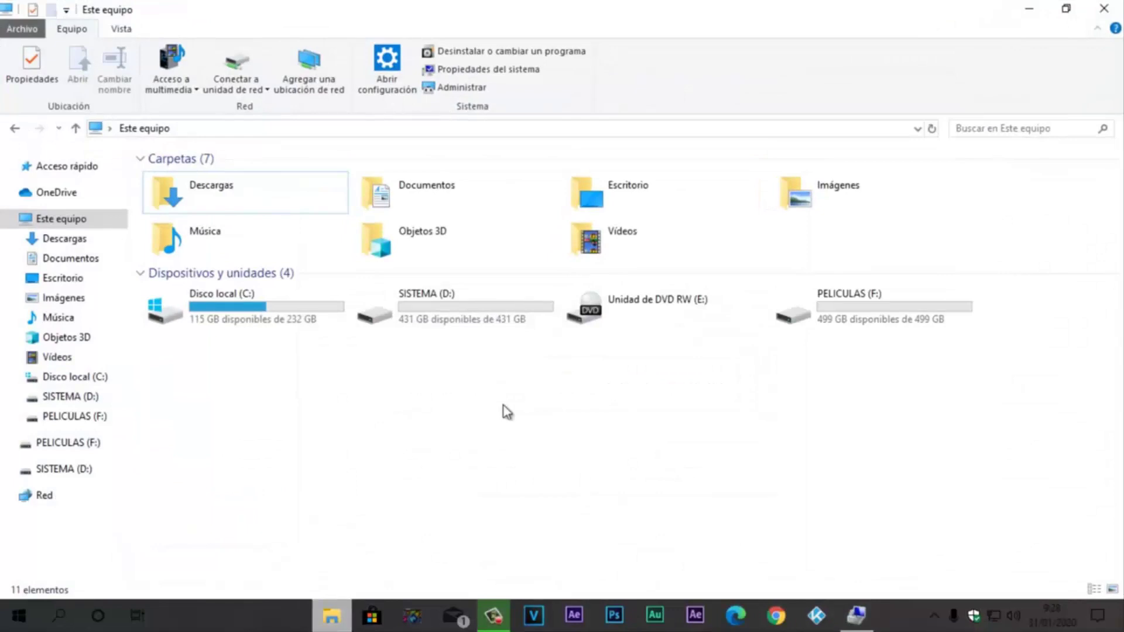
{"action": "mouse_move", "coordinate": [435, 313]}
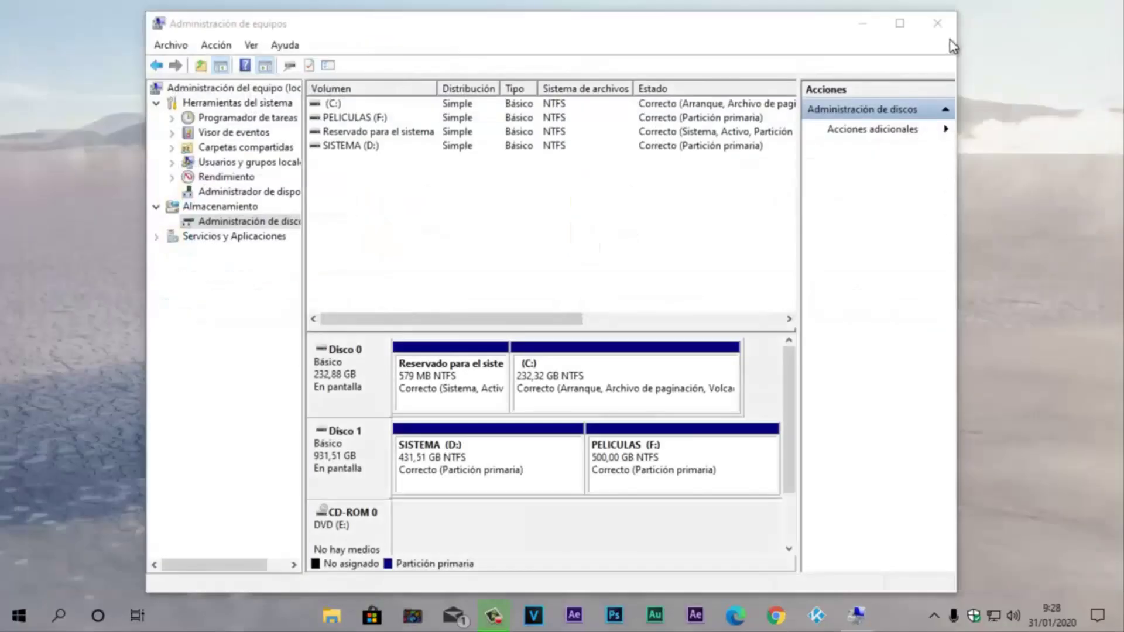
{"action": "left_click", "coordinate": [944, 29]}
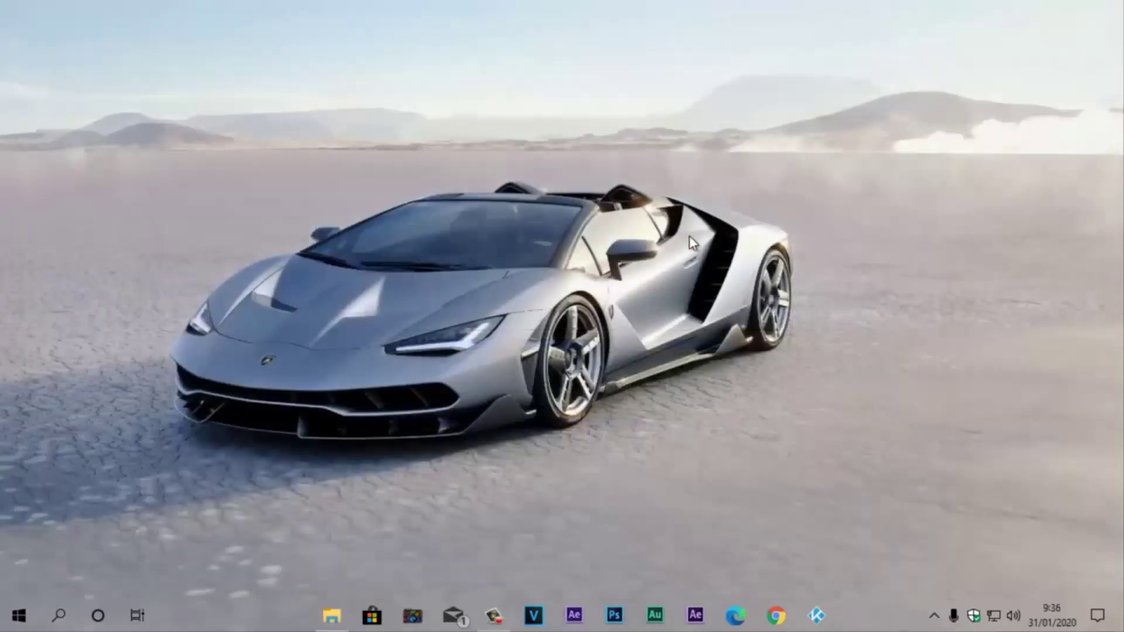